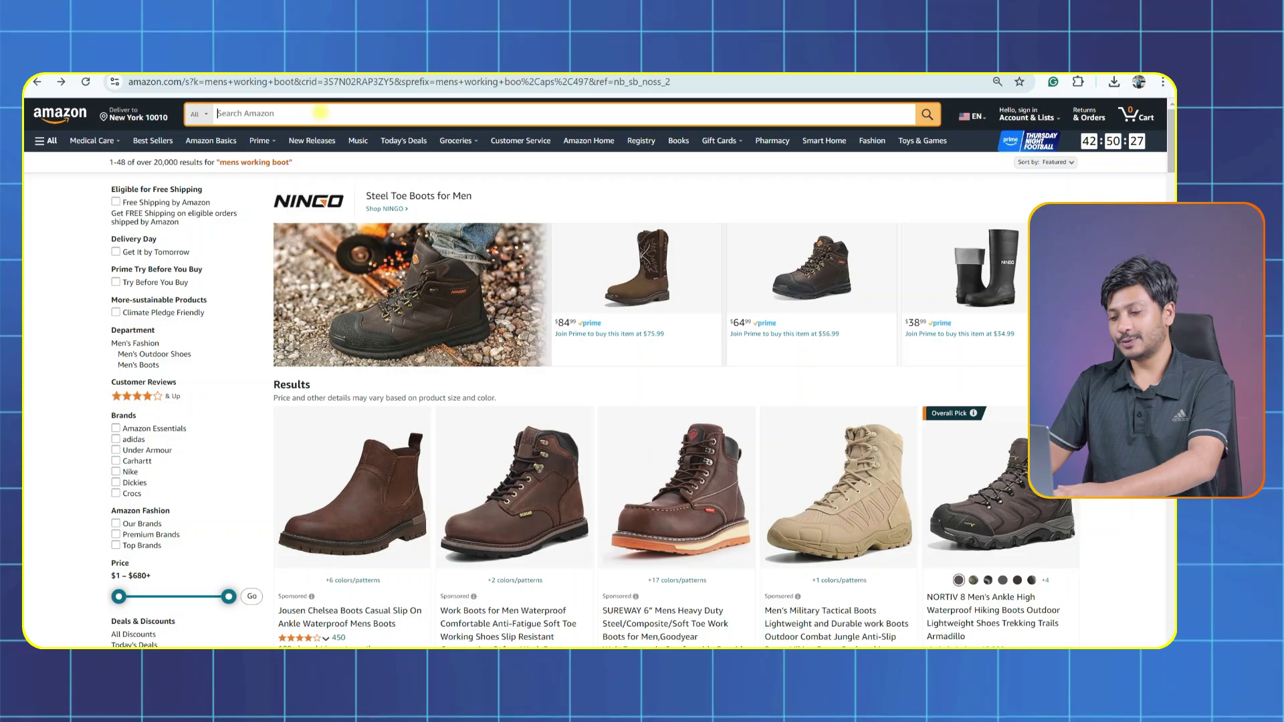
- Search Amazon for 'mens working' boots and copy a work boot's category breadcrumb into a Notepad++ note
left_click(320, 112)
type("mens working")
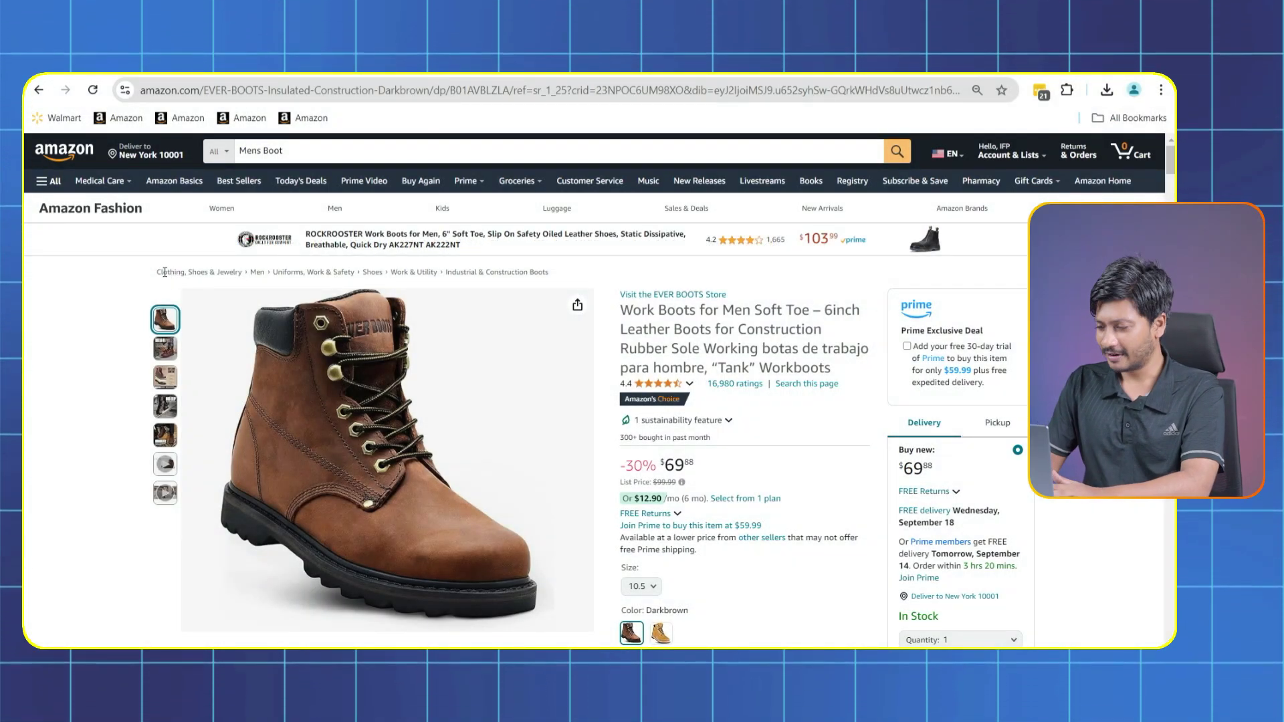
left_click_drag(161, 272, 555, 274)
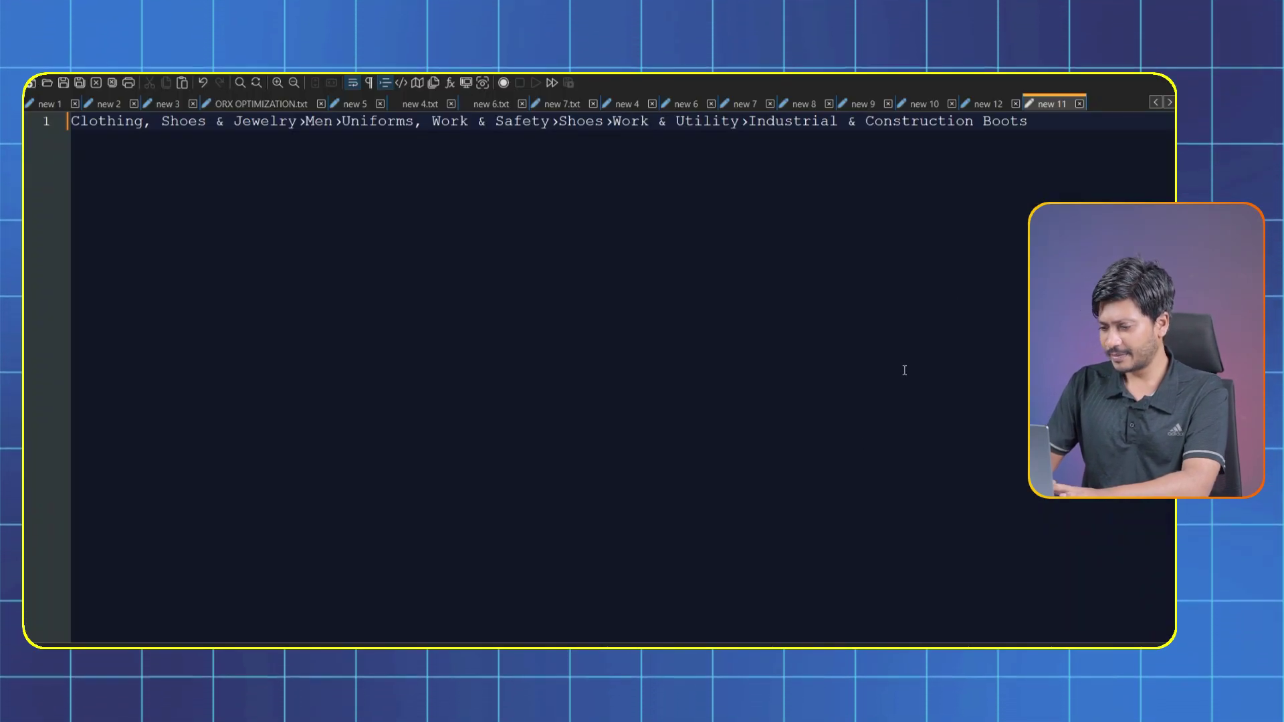
left_click_drag(1027, 121, 70, 121)
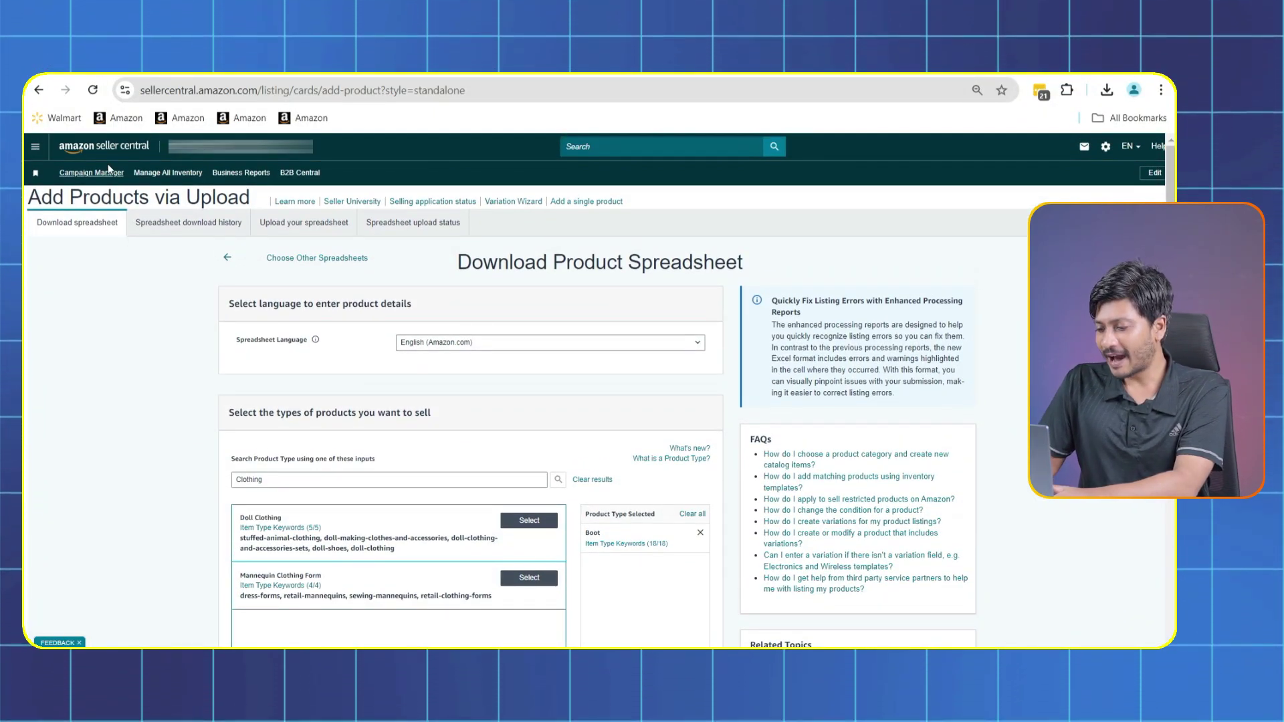
- Go from the Seller Central dashboard through Catalog to Add Products via Upload's spreadsheet section
left_click(113, 147)
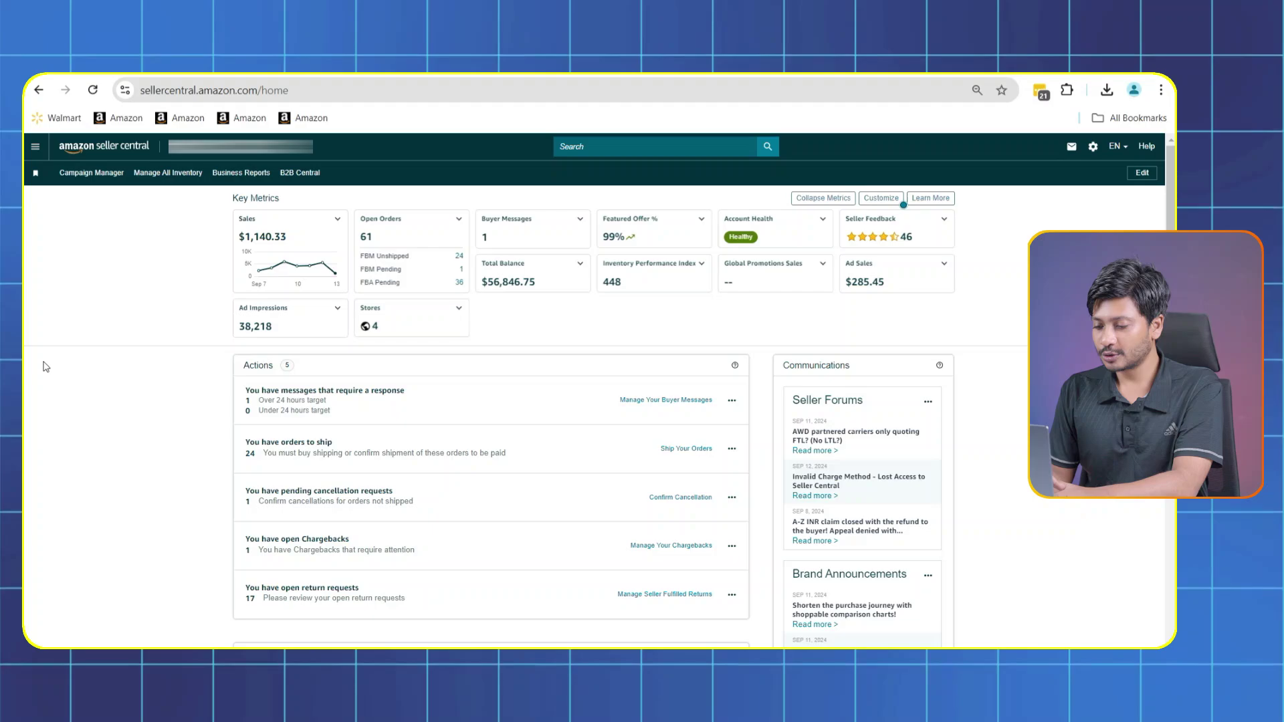
left_click(35, 147)
left_click(82, 184)
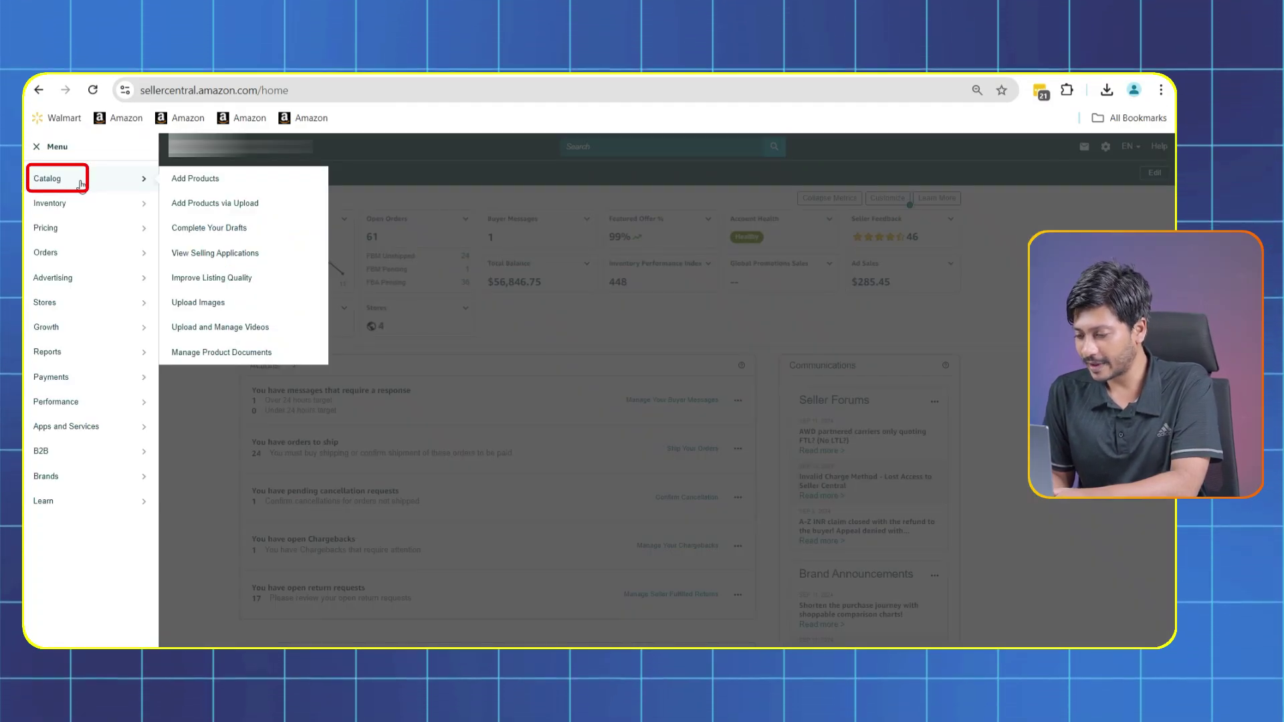
left_click(195, 204)
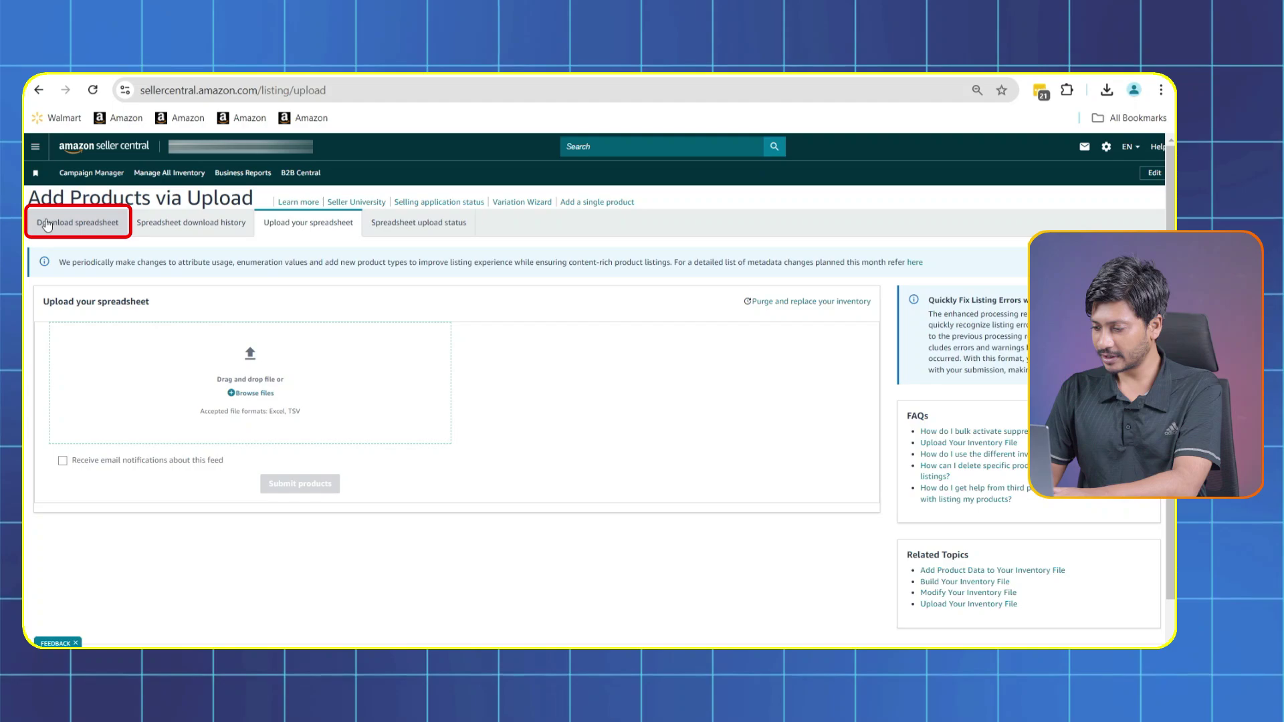
left_click(47, 224)
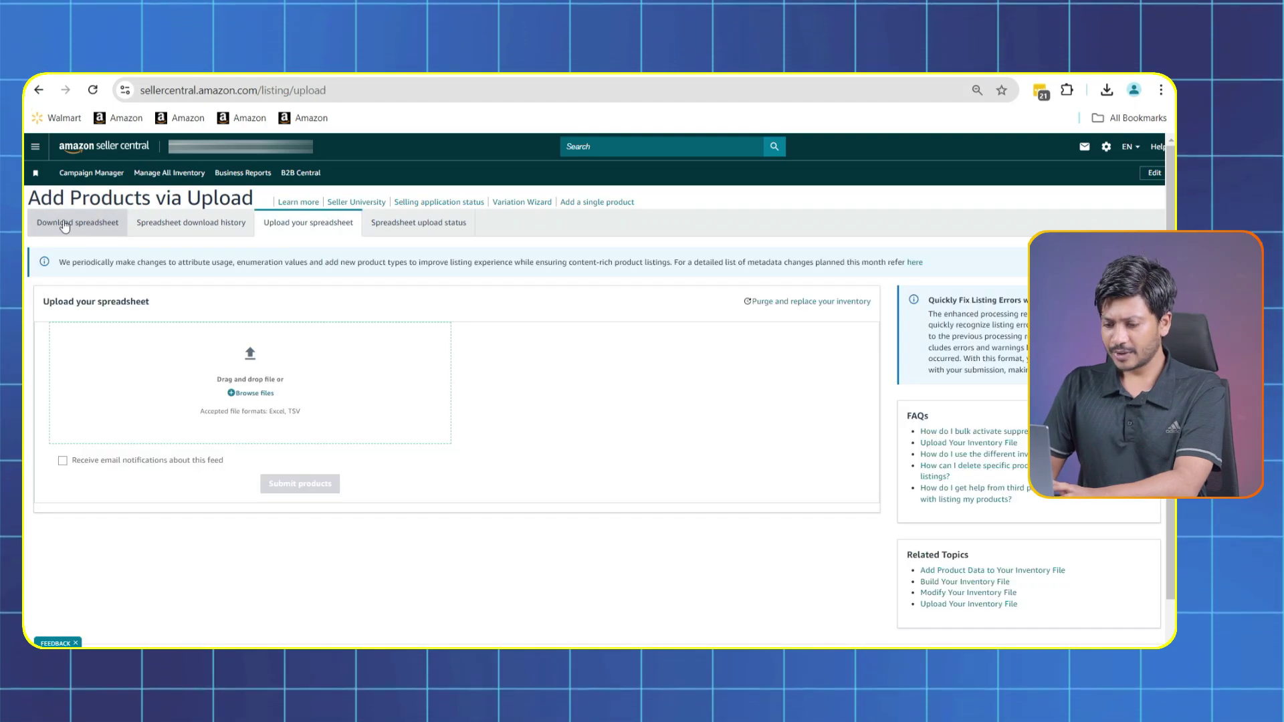
- Start the product spreadsheet for items not yet in Amazon's catalog and dismiss the feature announcement
left_click(64, 225)
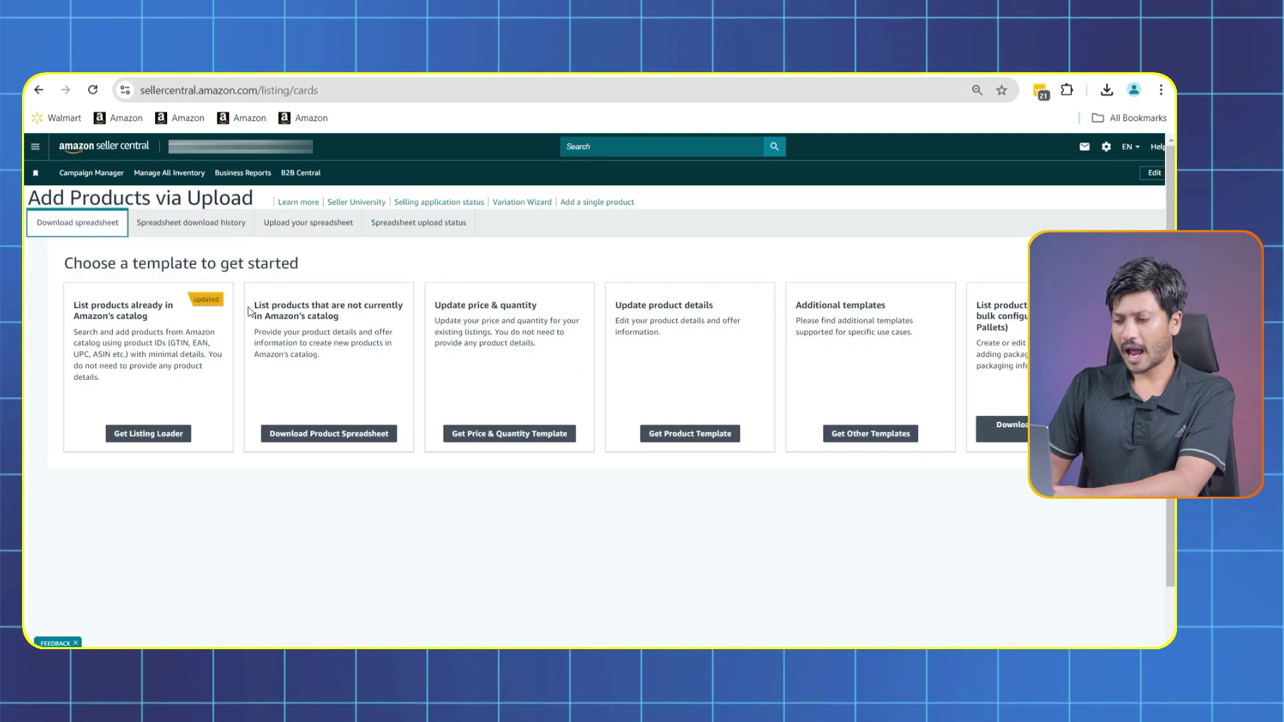
left_click_drag(258, 306, 361, 320)
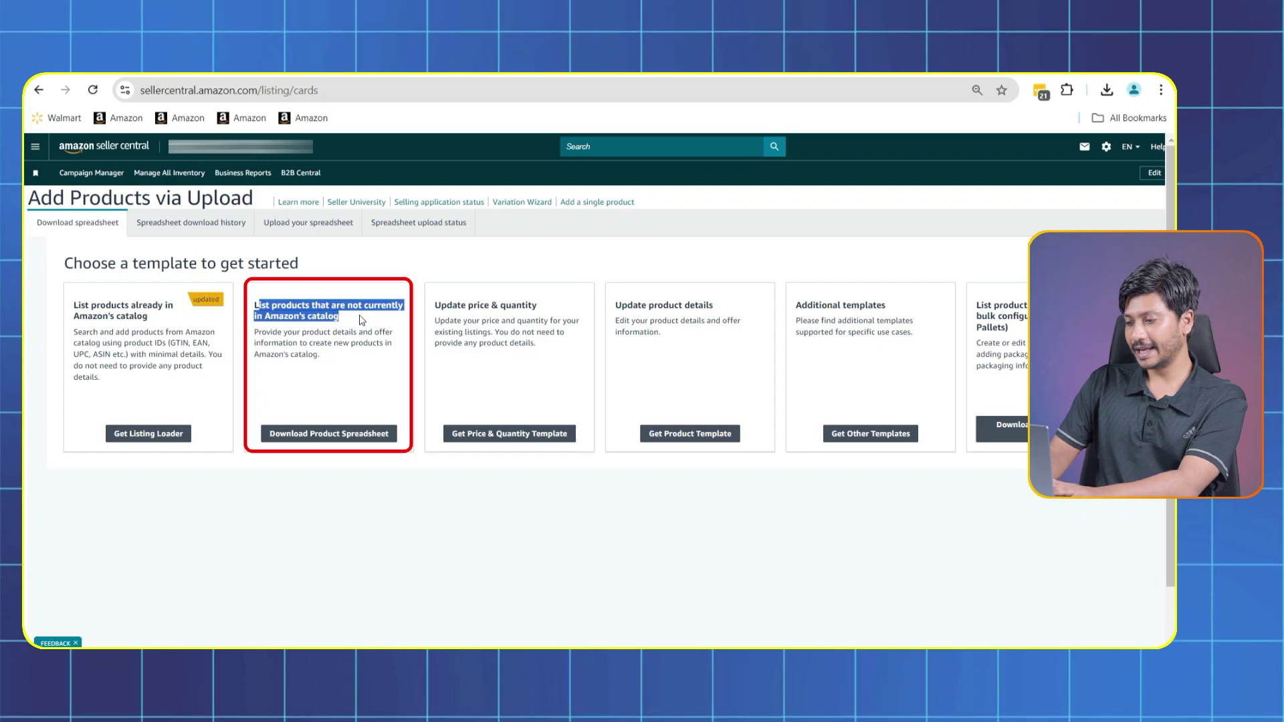
left_click(361, 320)
left_click(343, 433)
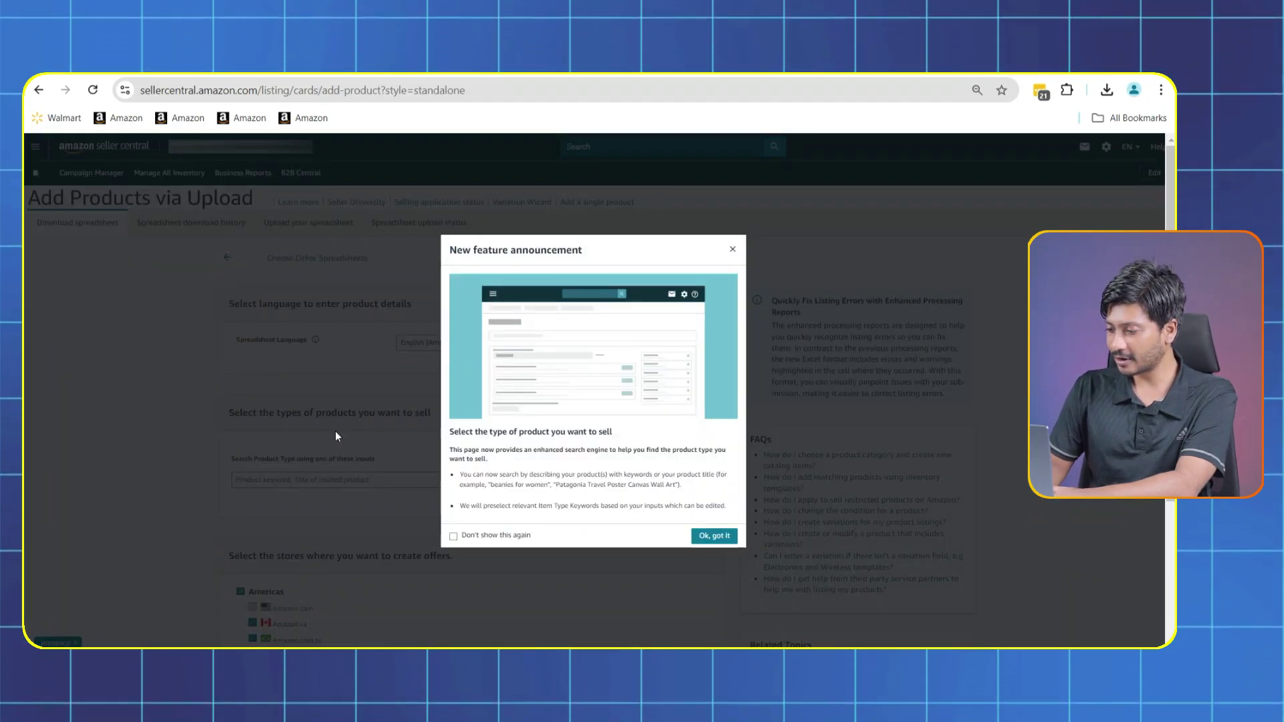
left_click(713, 536)
- Search the product types for 'Clothing'
scroll(319, 290, "down", 3)
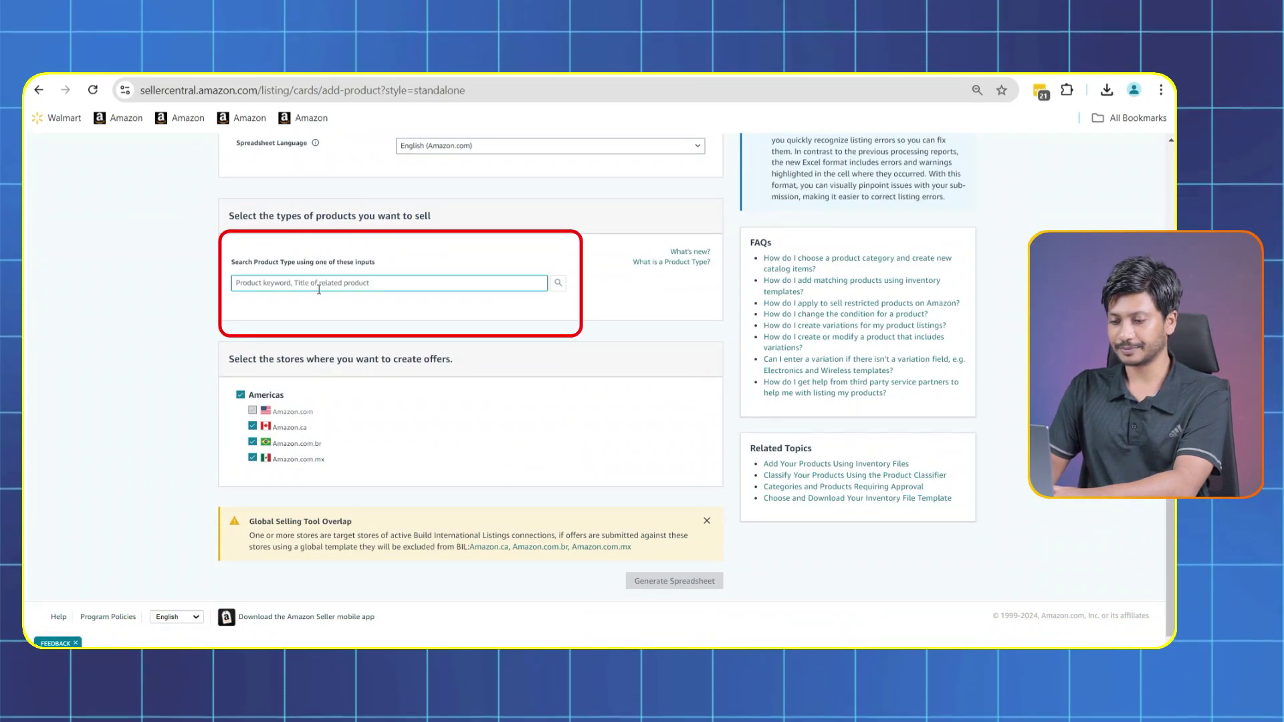
left_click(319, 289)
type("clothing")
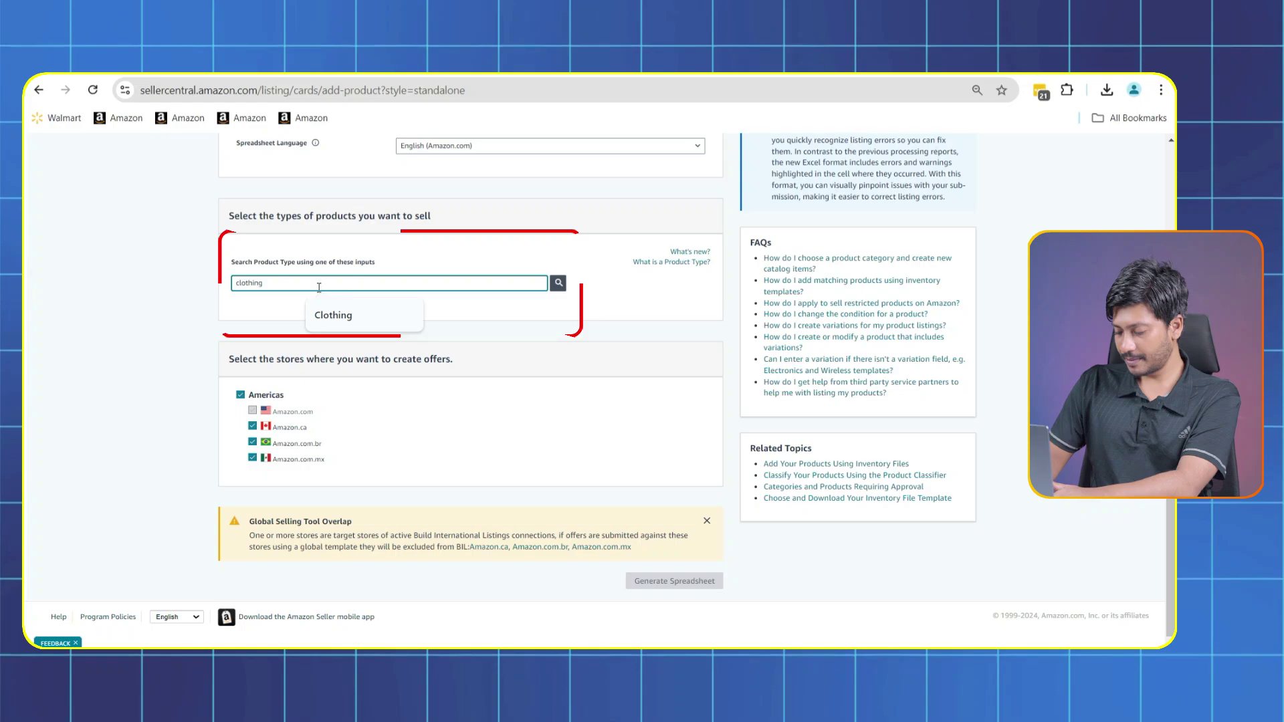
left_click(401, 314)
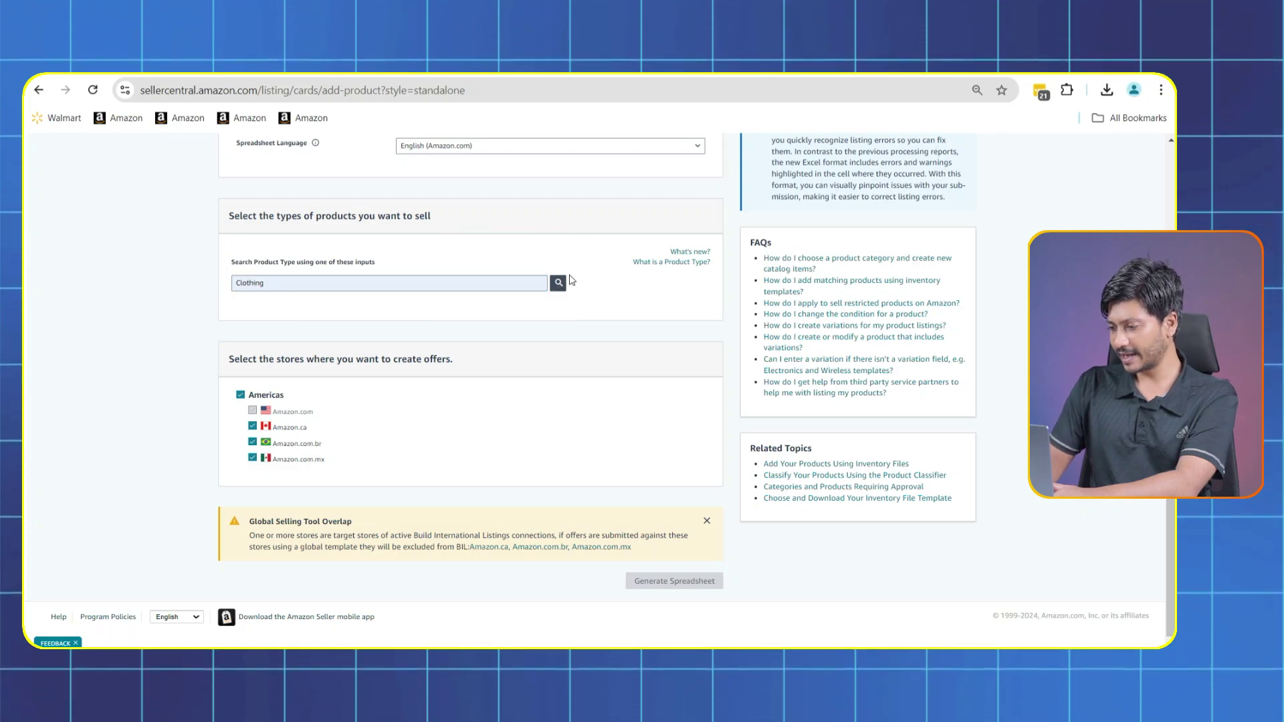
left_click(562, 284)
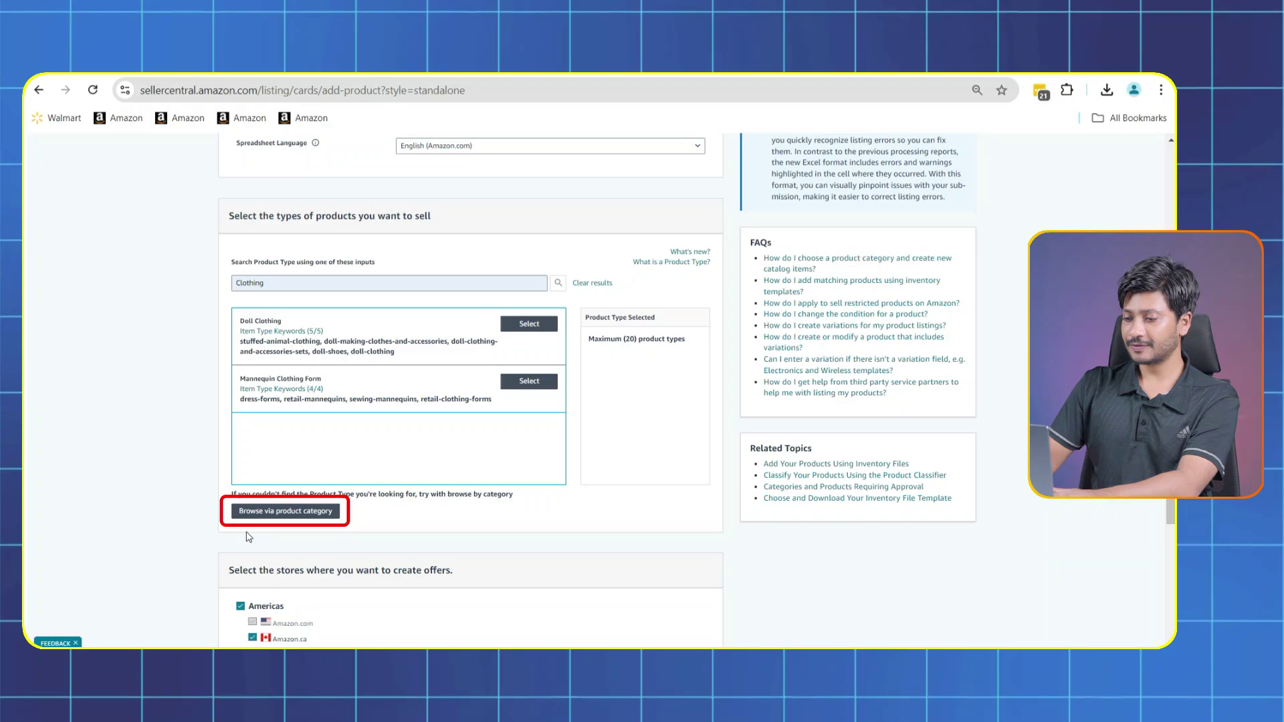
- Browse to Men > Shoes > Work & Safety and select Military & Tactical (BOOT) as the product type
left_click(298, 515)
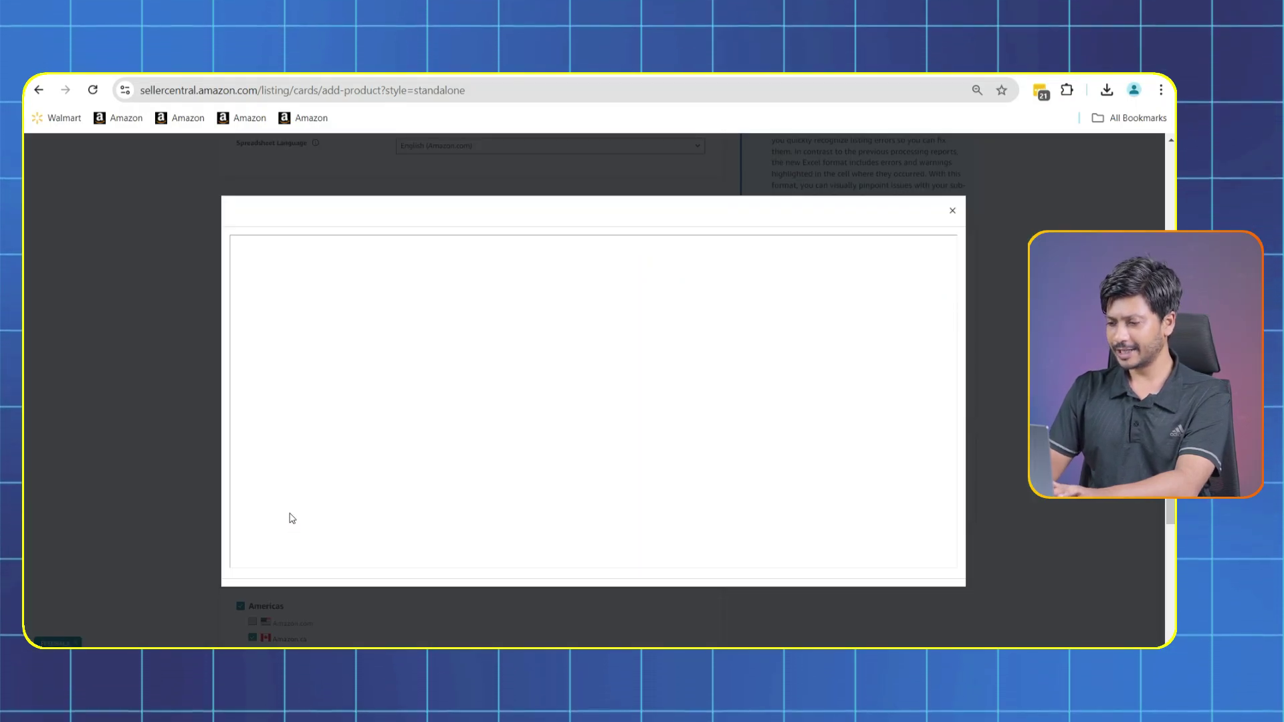
scroll(585, 434, "down", 1)
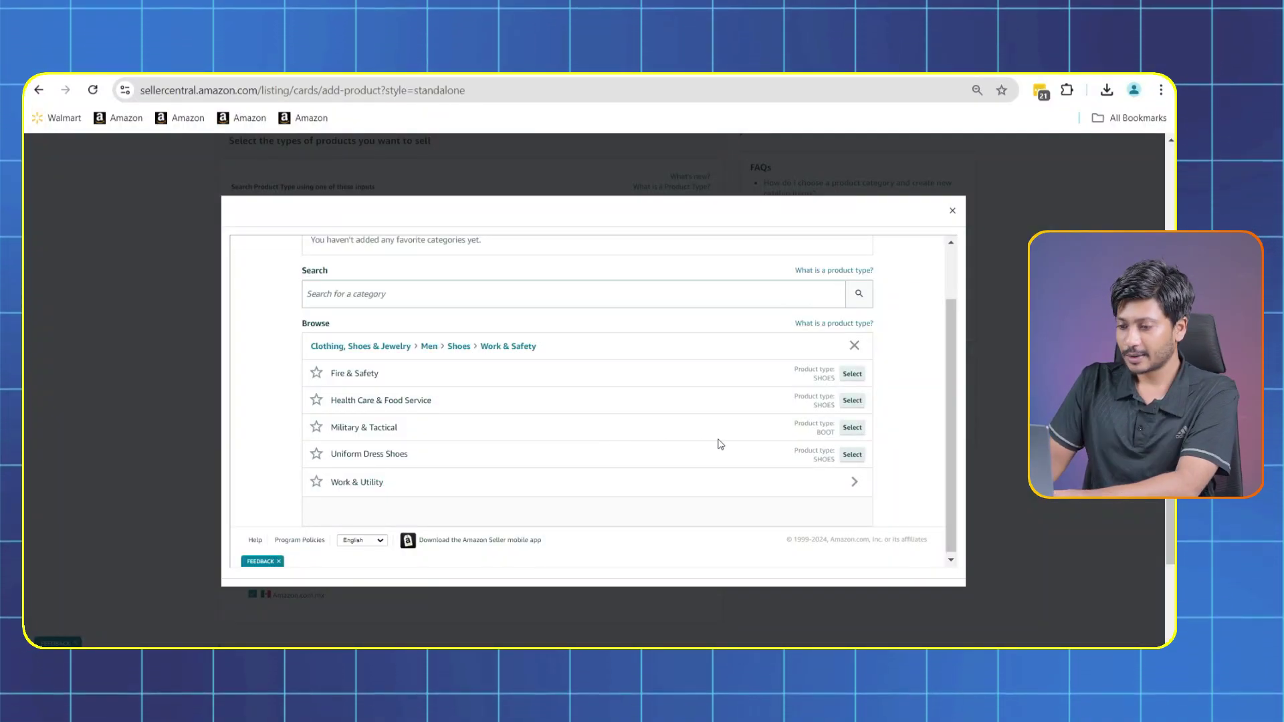
left_click(851, 429)
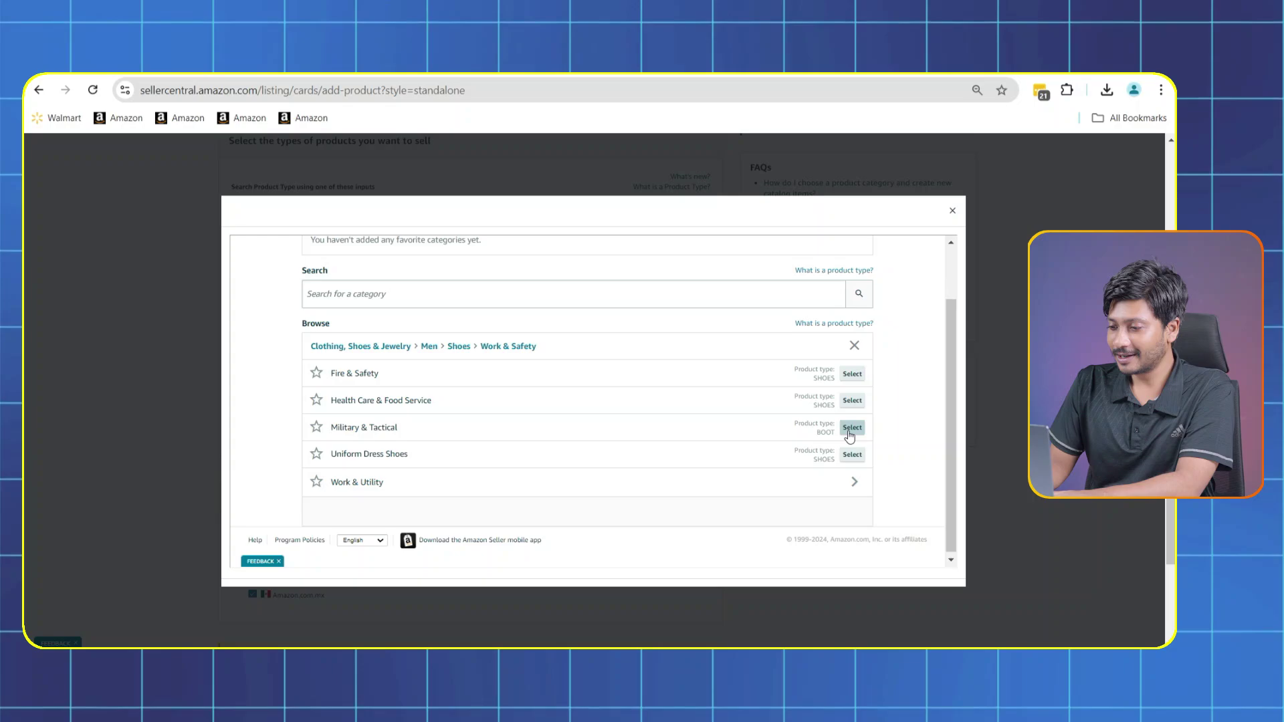
scroll(850, 435, "down", 3)
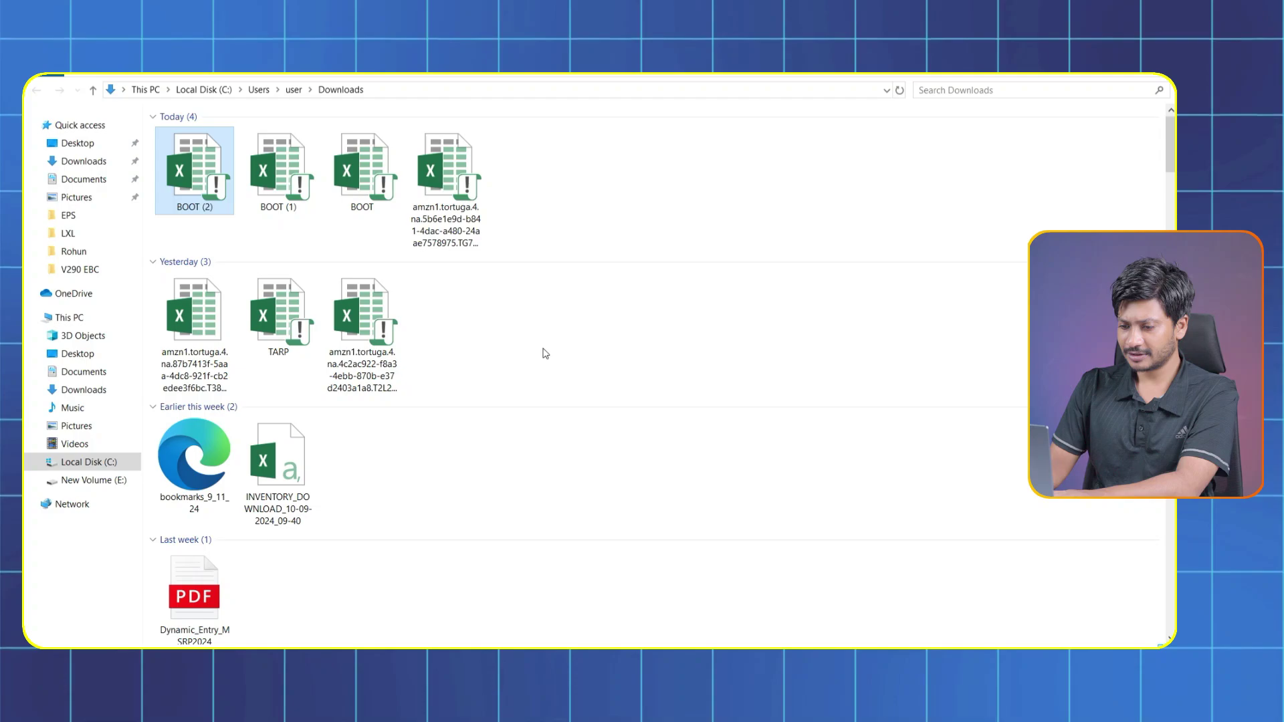
- Open the downloaded BOOT template in Excel, dismiss its message and recovery pane, and skim Instructions
double_click(362, 170)
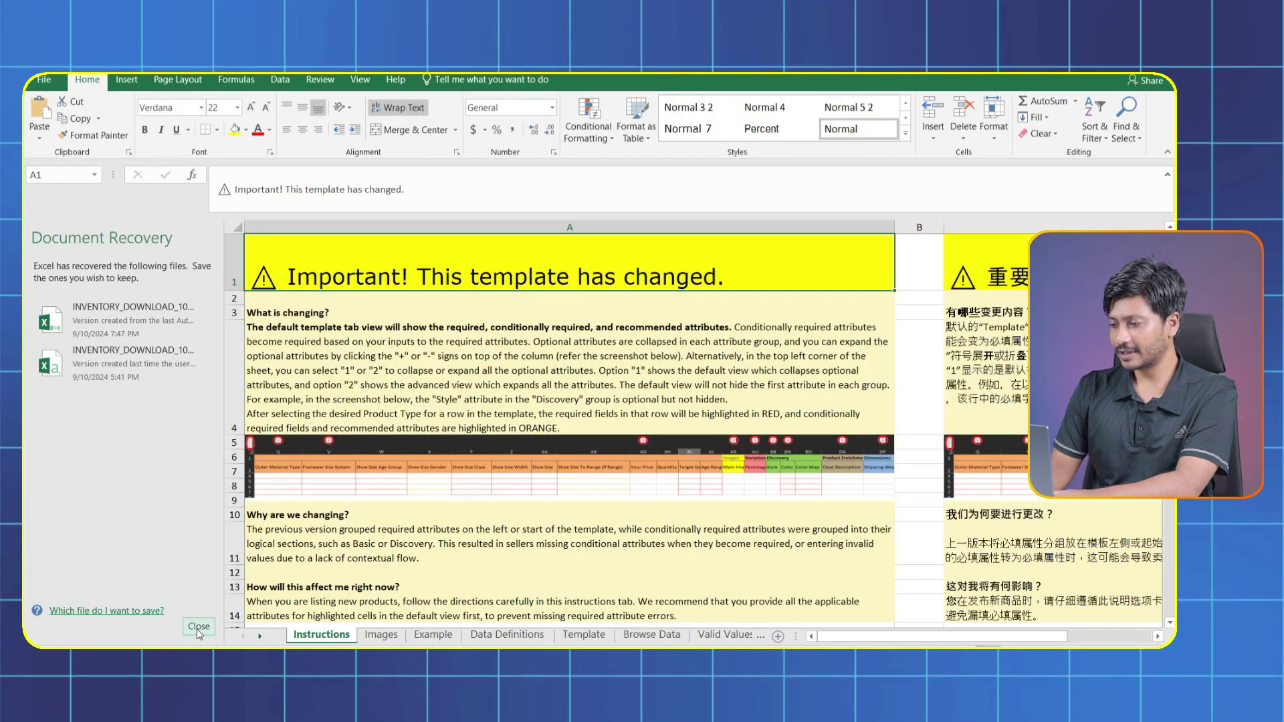
left_click(378, 283)
left_click(198, 625)
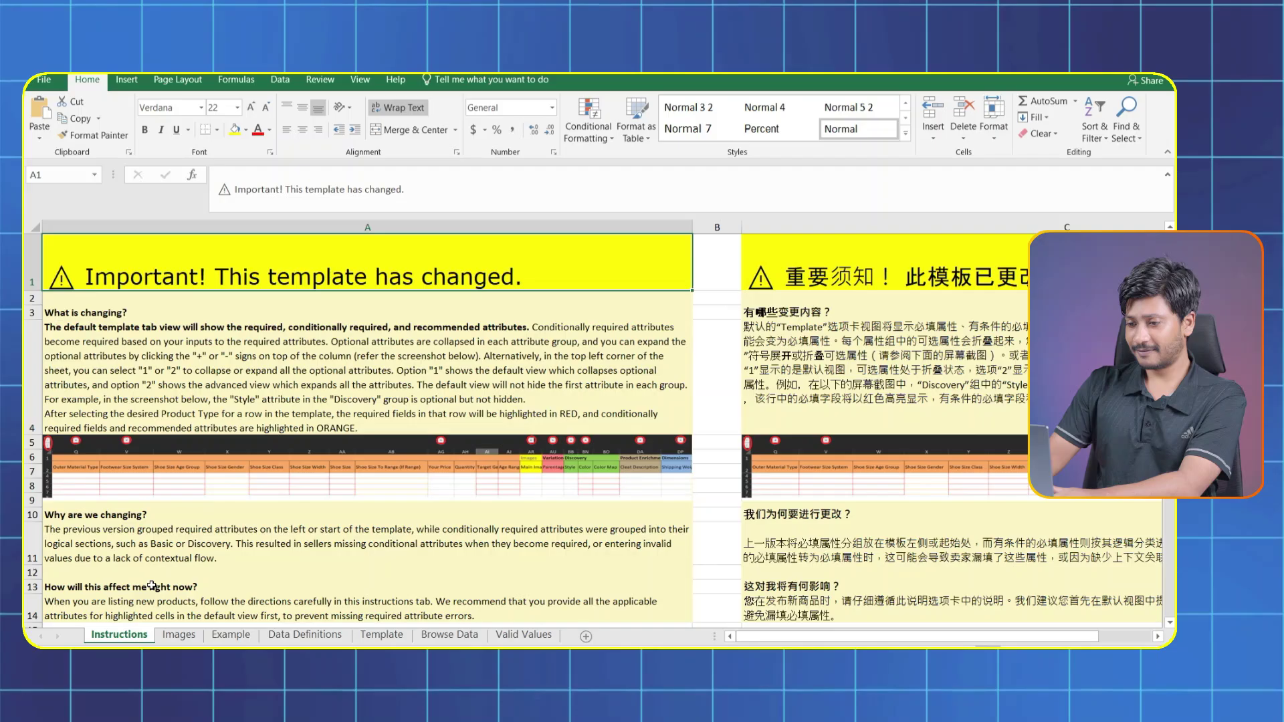
scroll(368, 397, "down", 10)
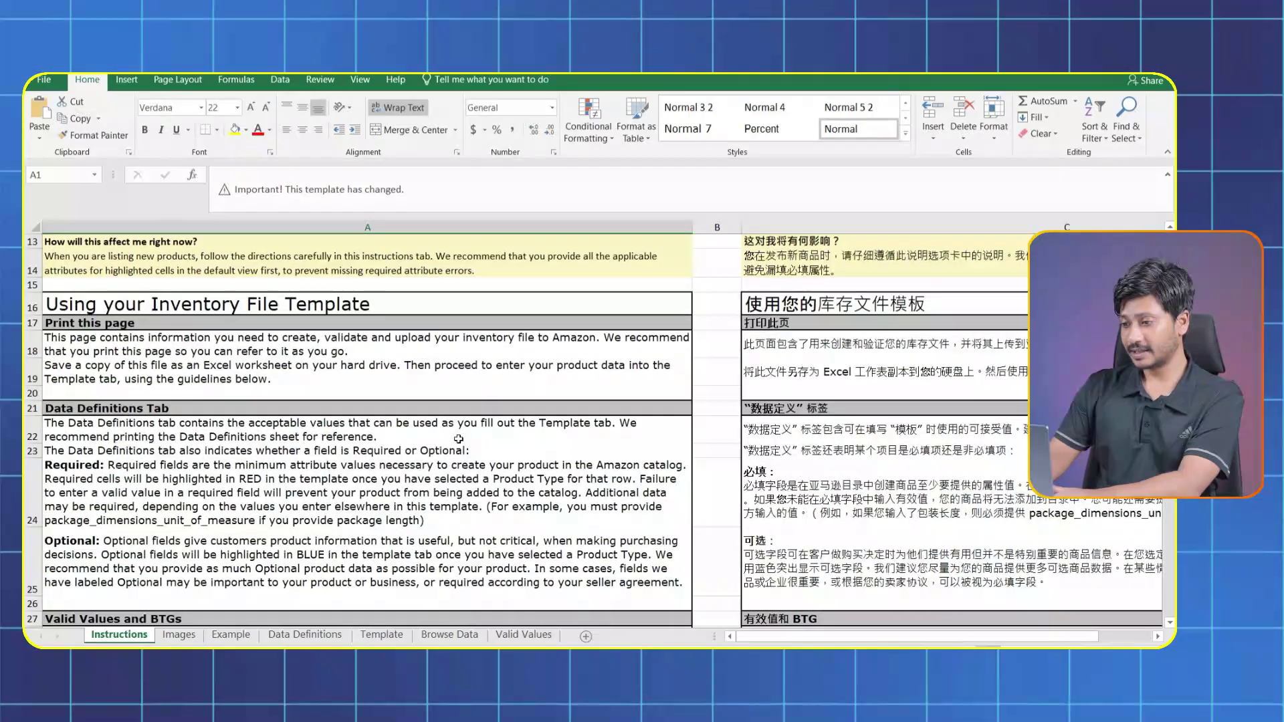
scroll(331, 526, "down", 2)
scroll(468, 555, "up", 11)
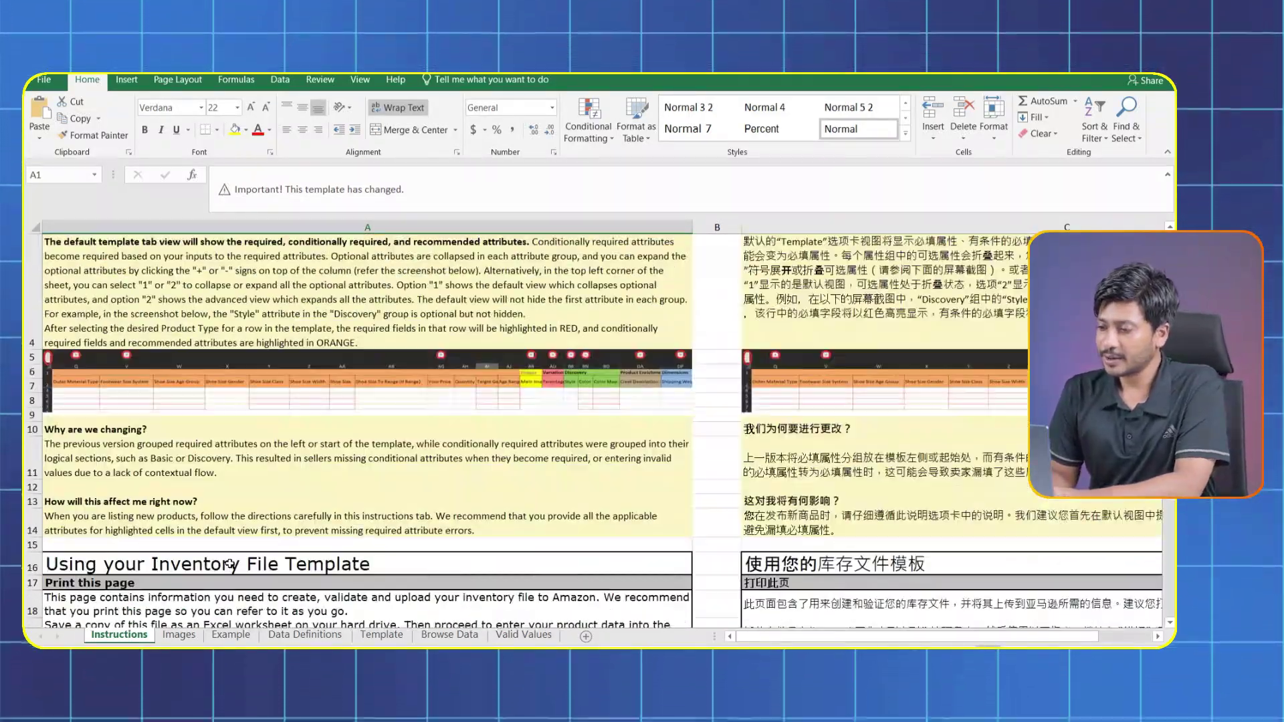
scroll(629, 587, "down", 4)
scroll(629, 587, "down", 3)
scroll(468, 535, "up", 8)
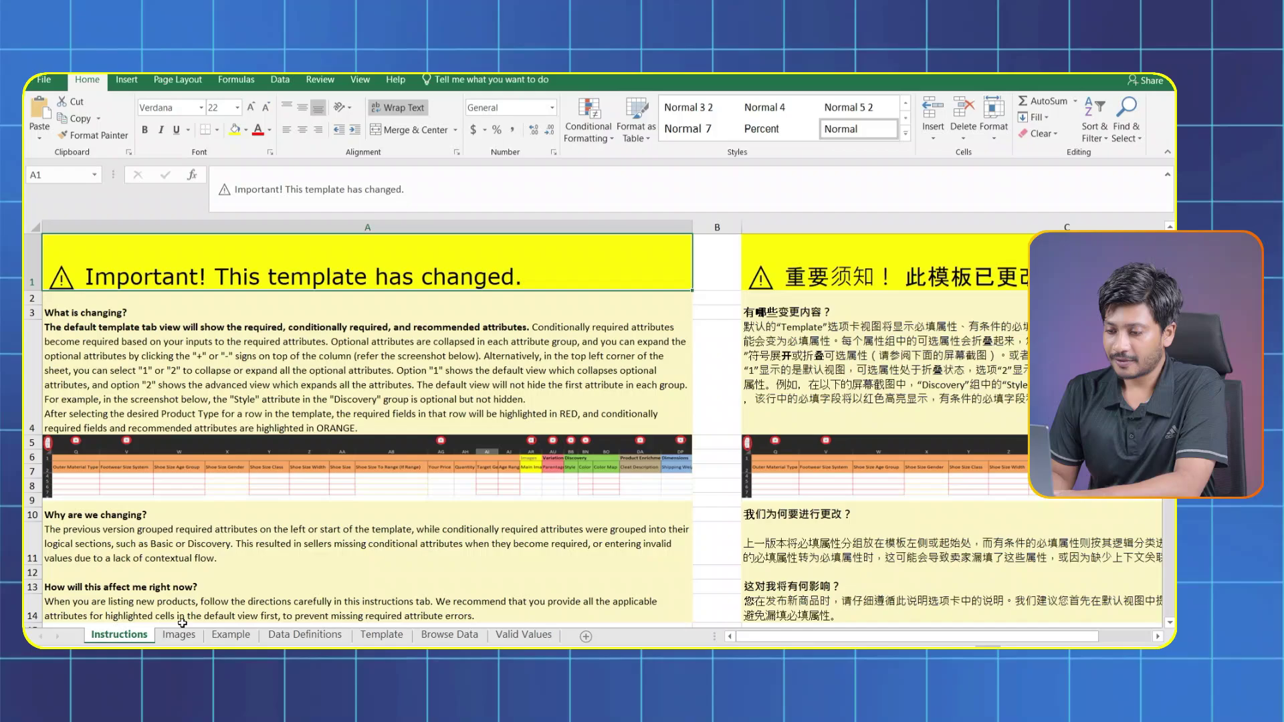
- Review Amazon's image standards and examples on the Images sheet
left_click(179, 635)
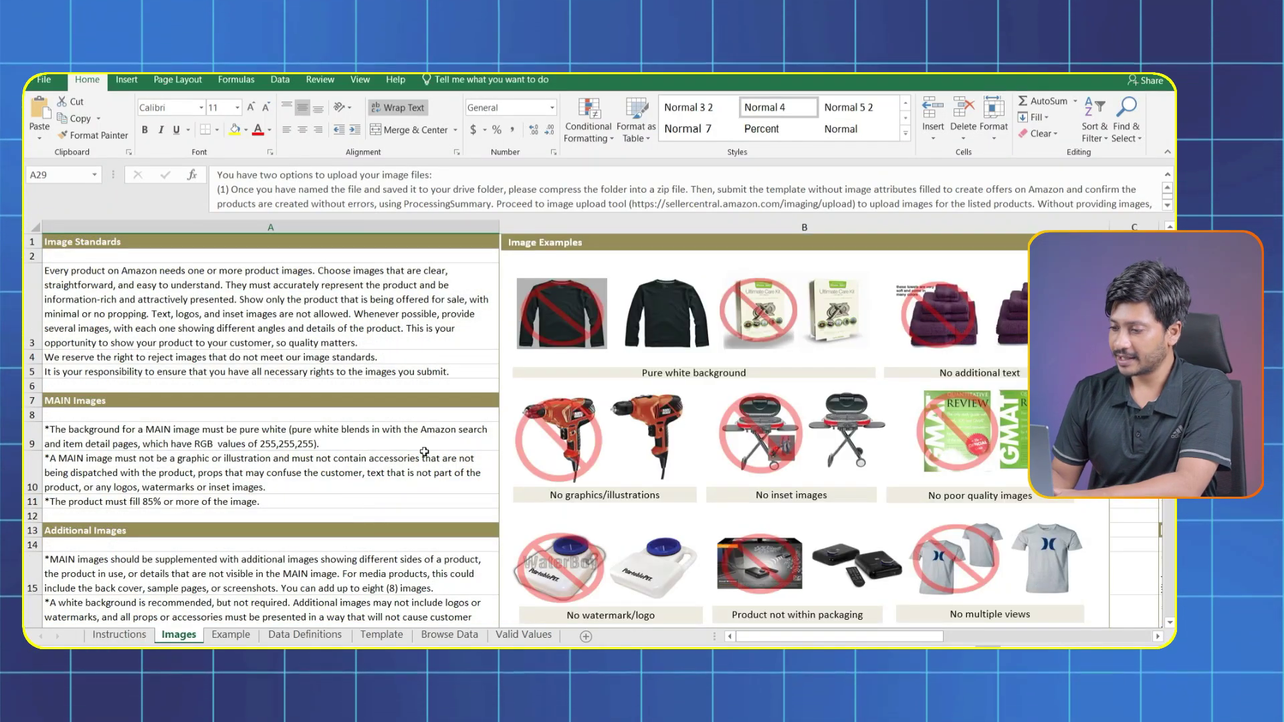
scroll(426, 453, "down", 3)
scroll(422, 455, "down", 3)
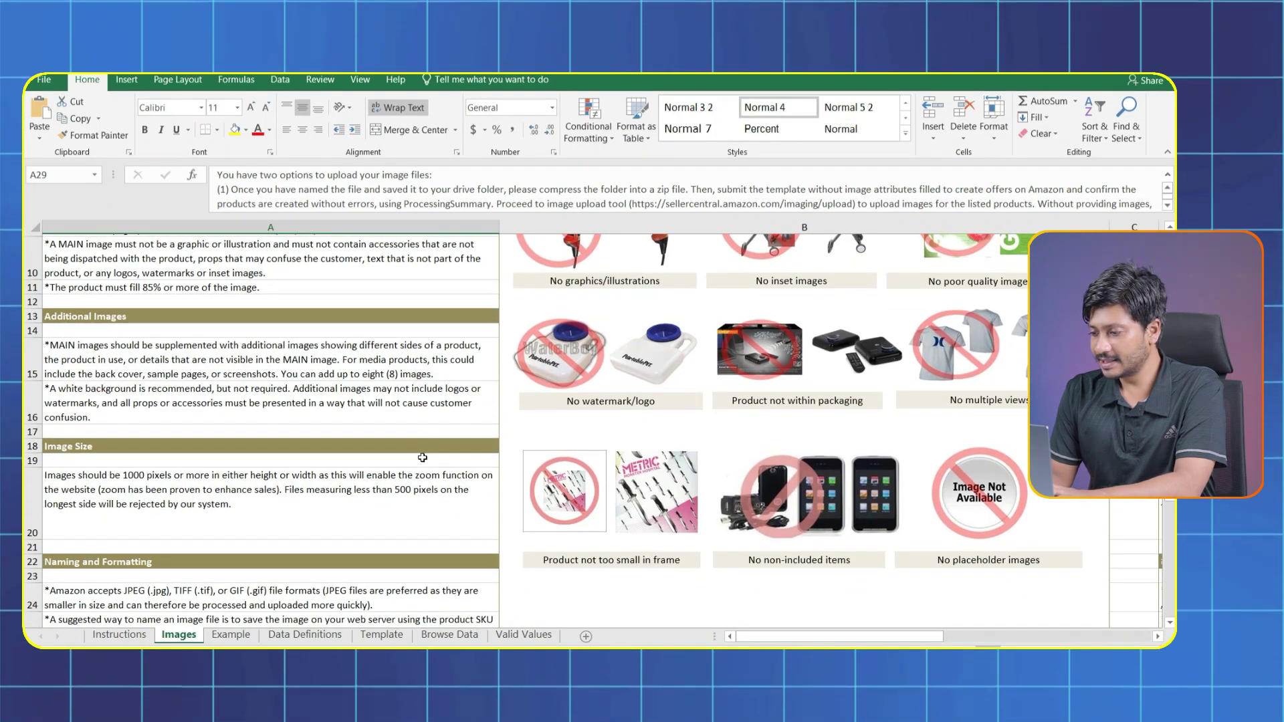
scroll(417, 466, "up", 5)
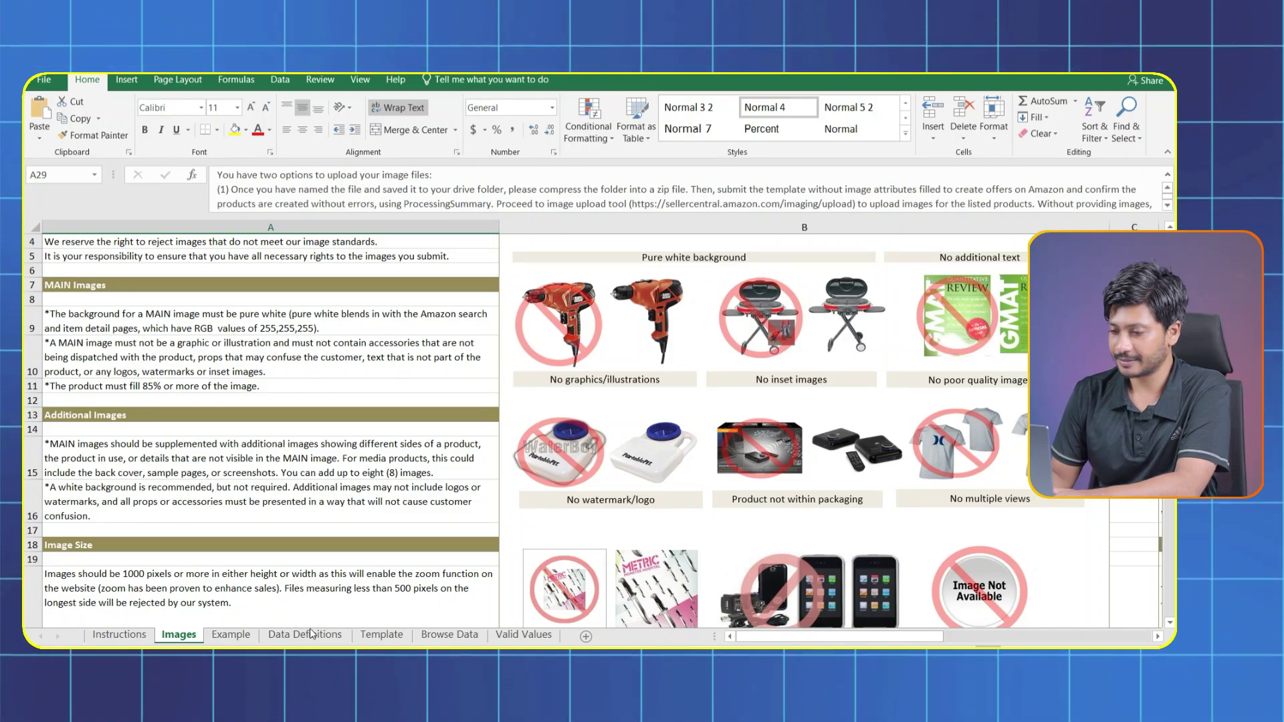
- Review the Example sheet's sample Seller SKU, brand name and product name
left_click(230, 634)
left_click(397, 415)
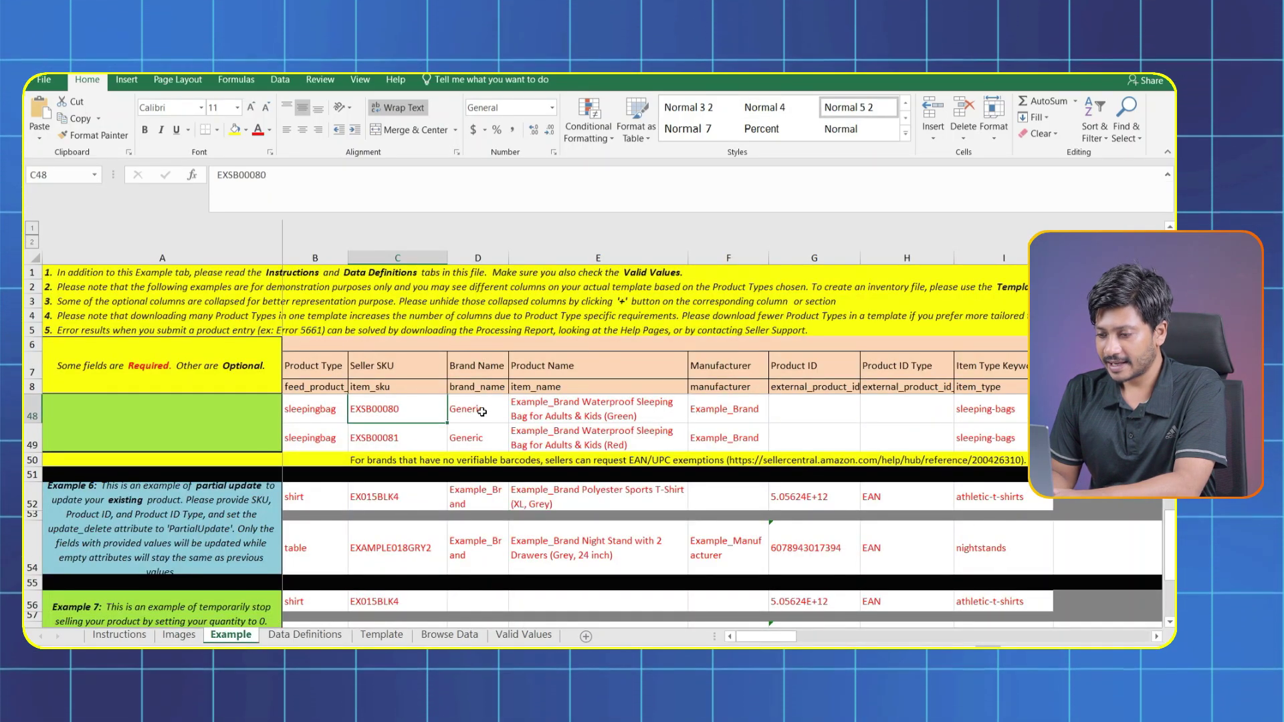
left_click(478, 416)
left_click(587, 410)
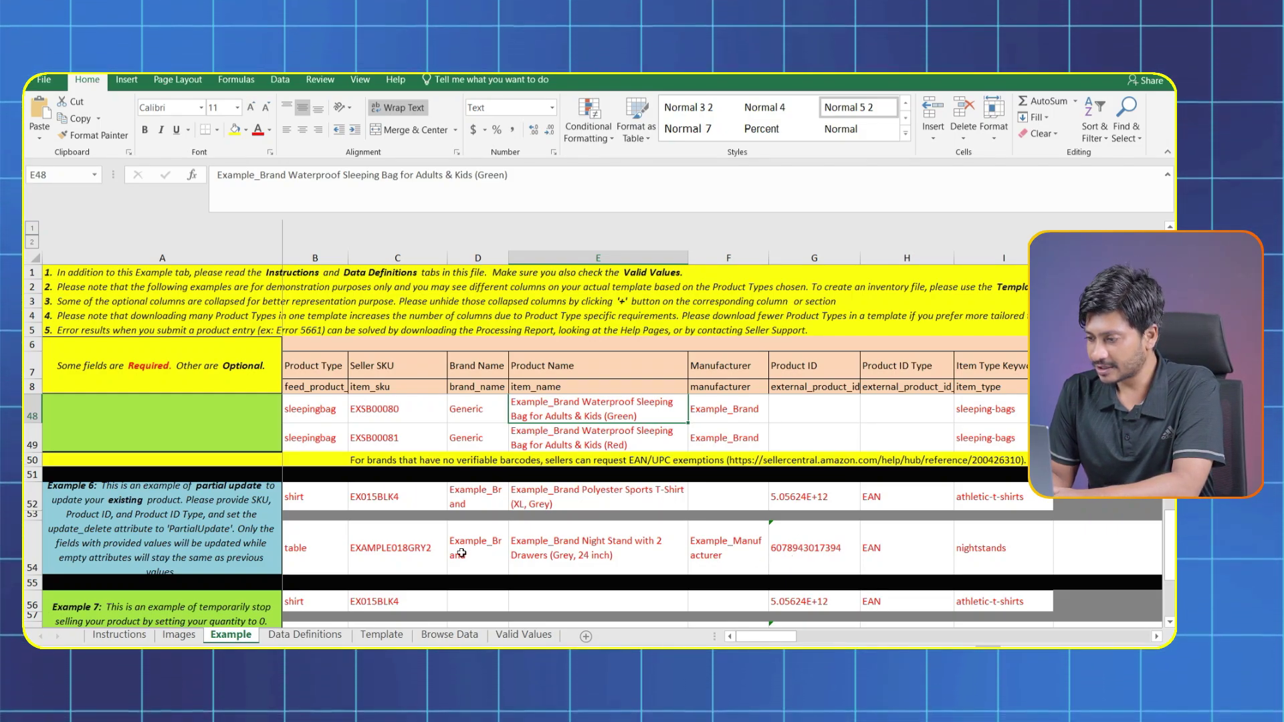
- Read the Data Definitions for the brand and Seller SKU fields, then open A4's product type list on Template
left_click(305, 634)
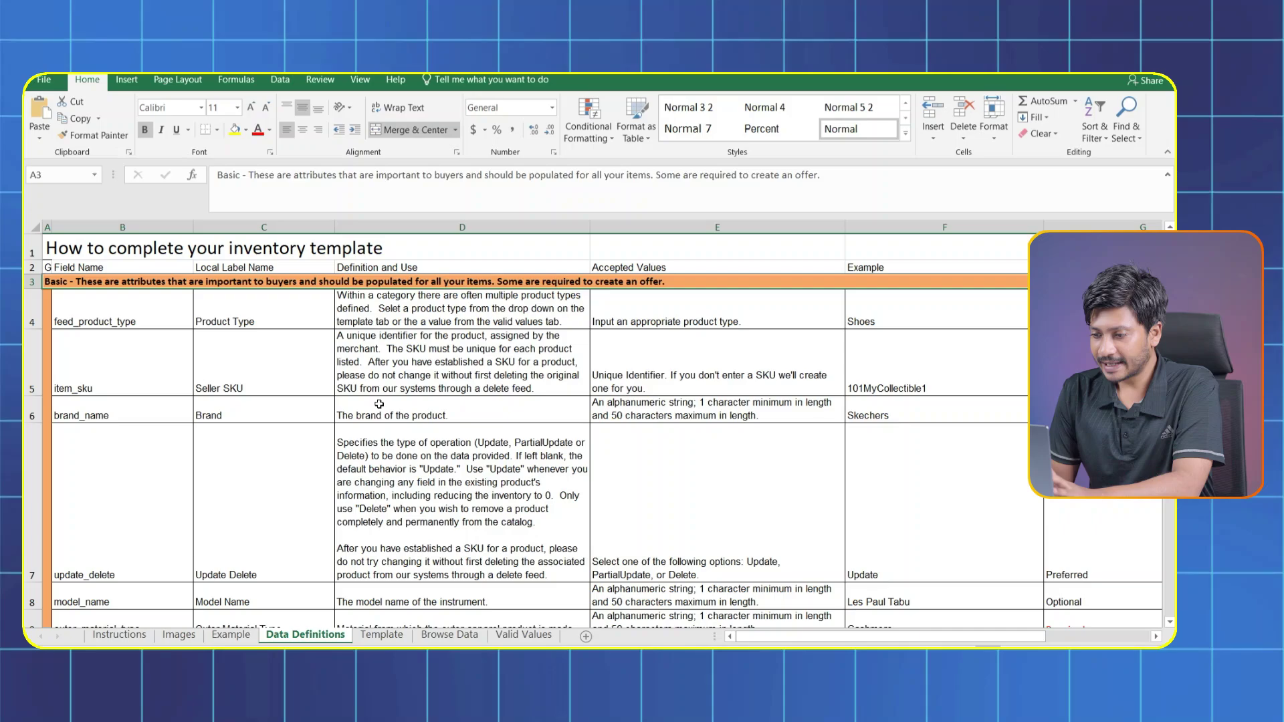
left_click(253, 409)
left_click(460, 418)
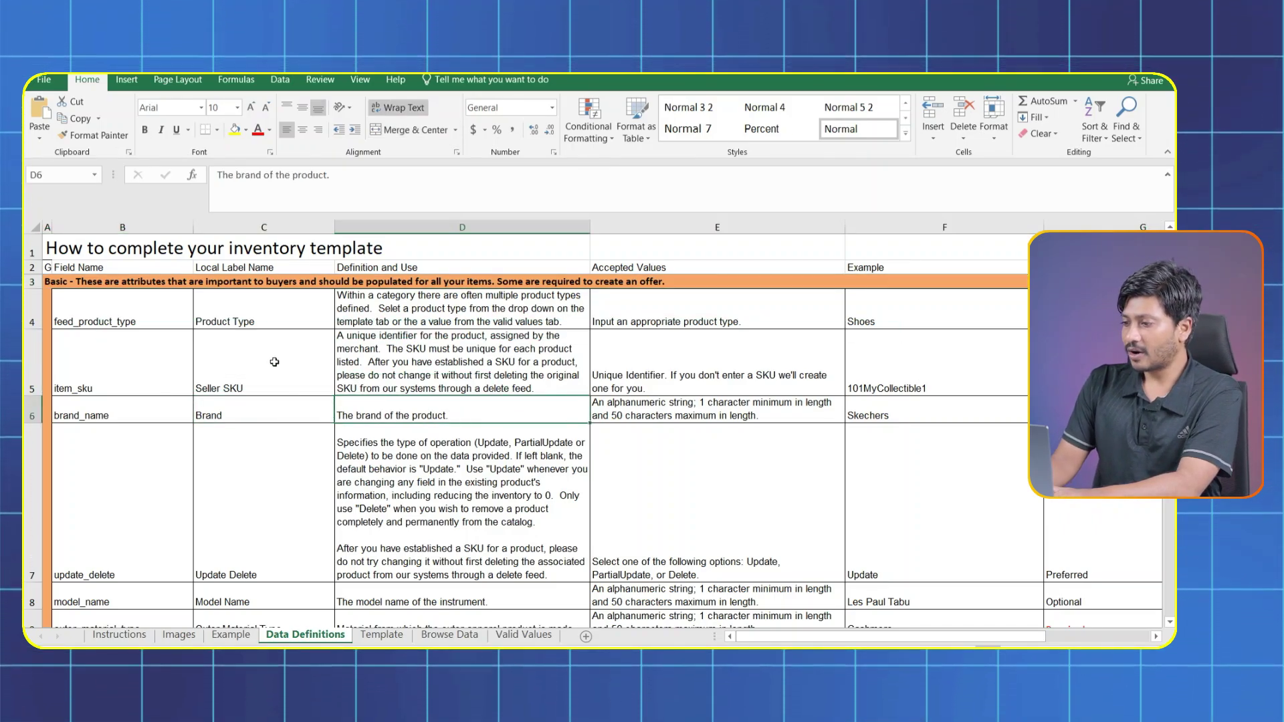
left_click(275, 361)
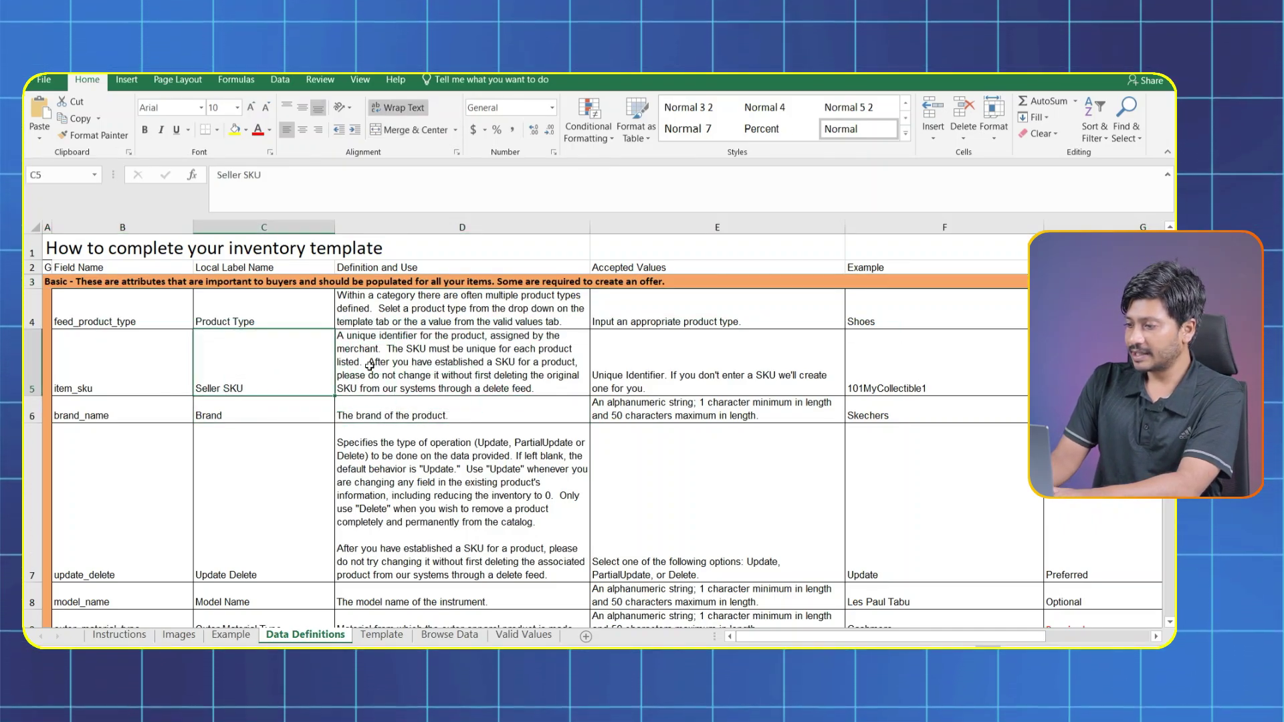
left_click(416, 365)
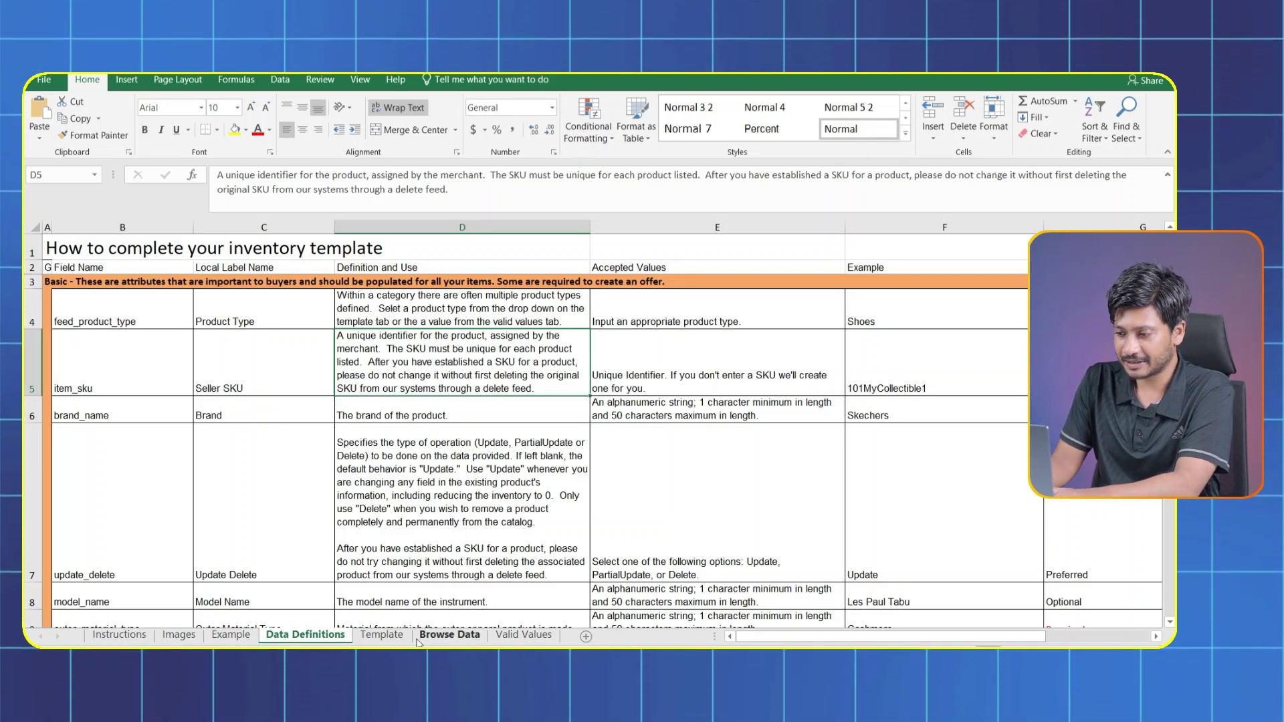
left_click(382, 635)
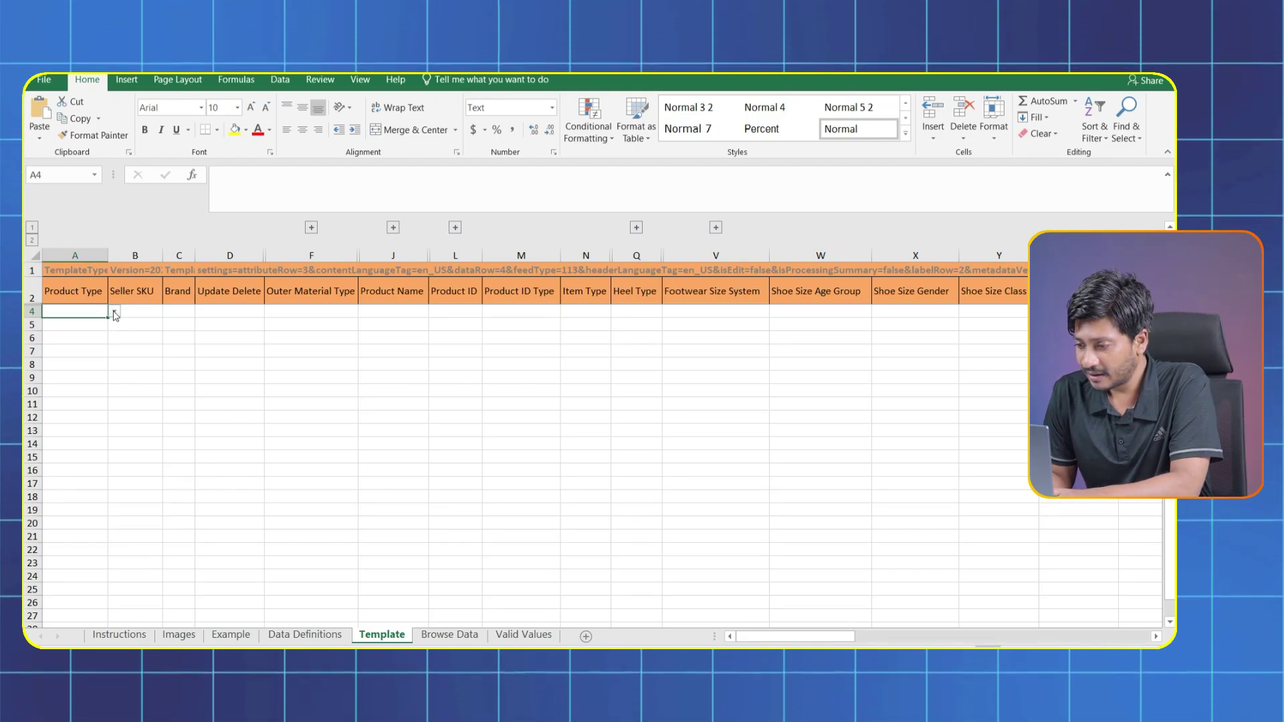
left_click(115, 312)
- Set A4's product type to boot, then select the UPC list's SKUs from A2 down column A
left_click(74, 324)
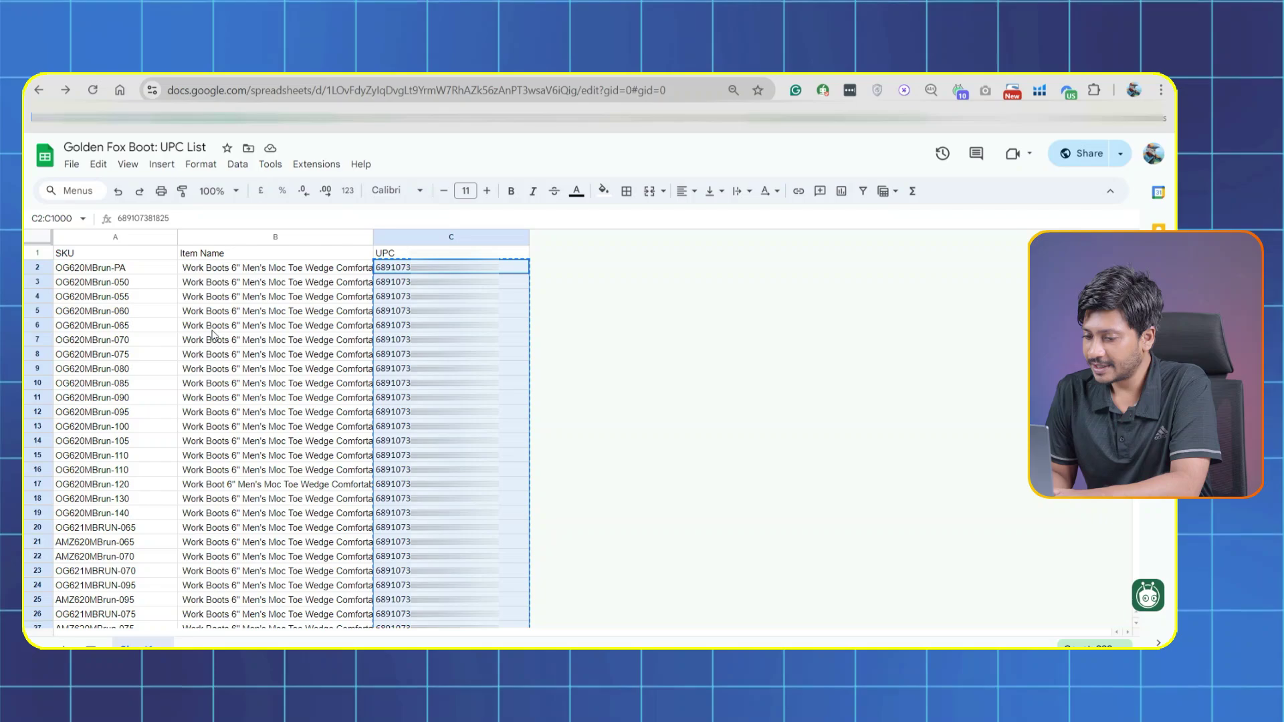
left_click(201, 268)
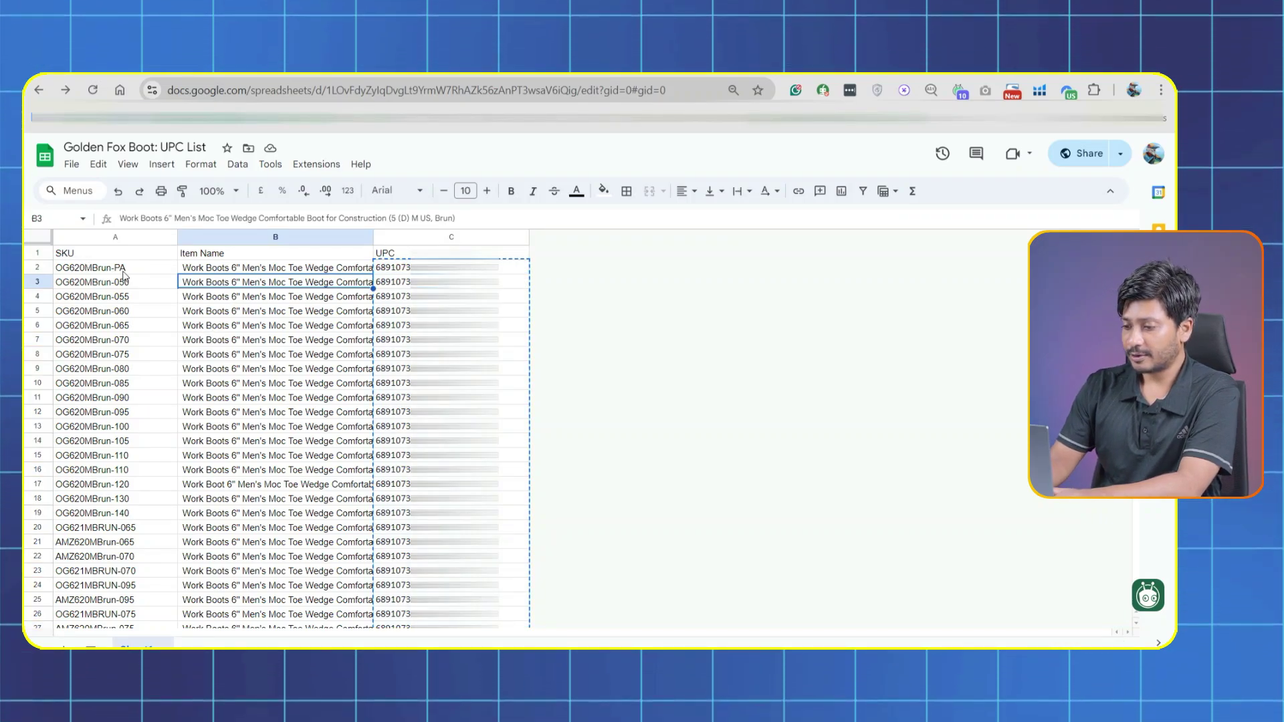
key("Left")
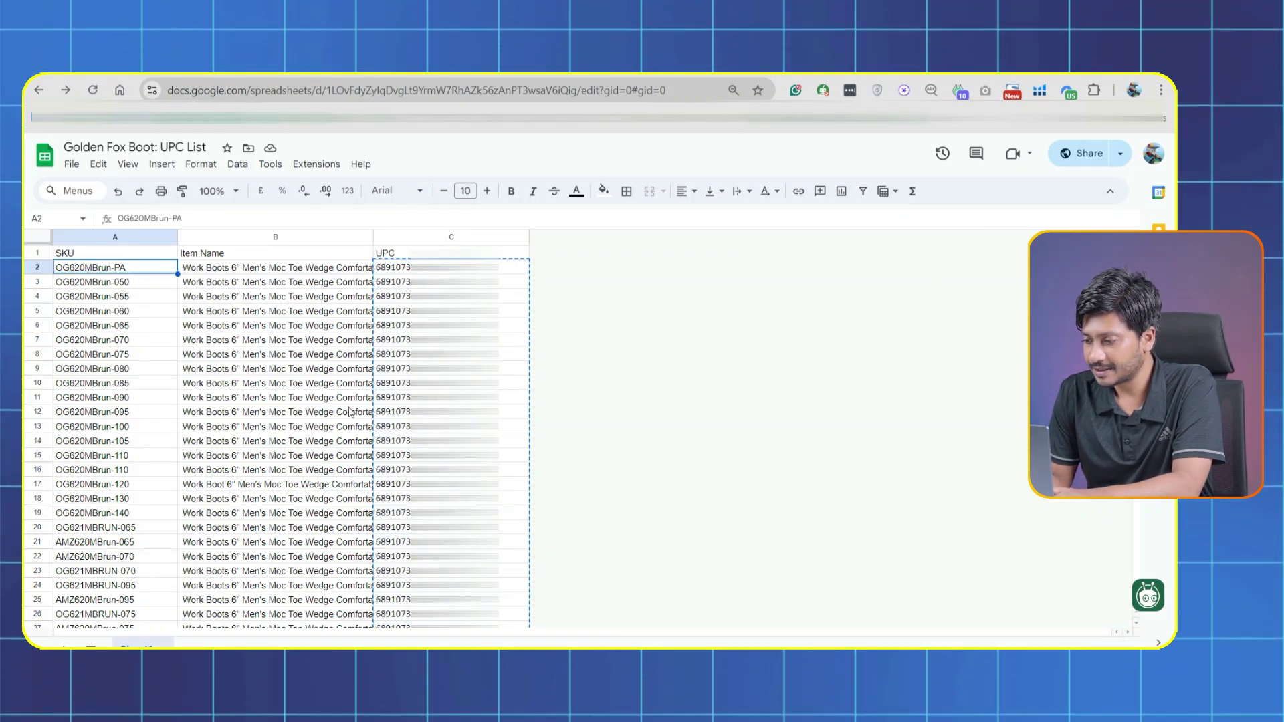
key("ctrl+shift+Down")
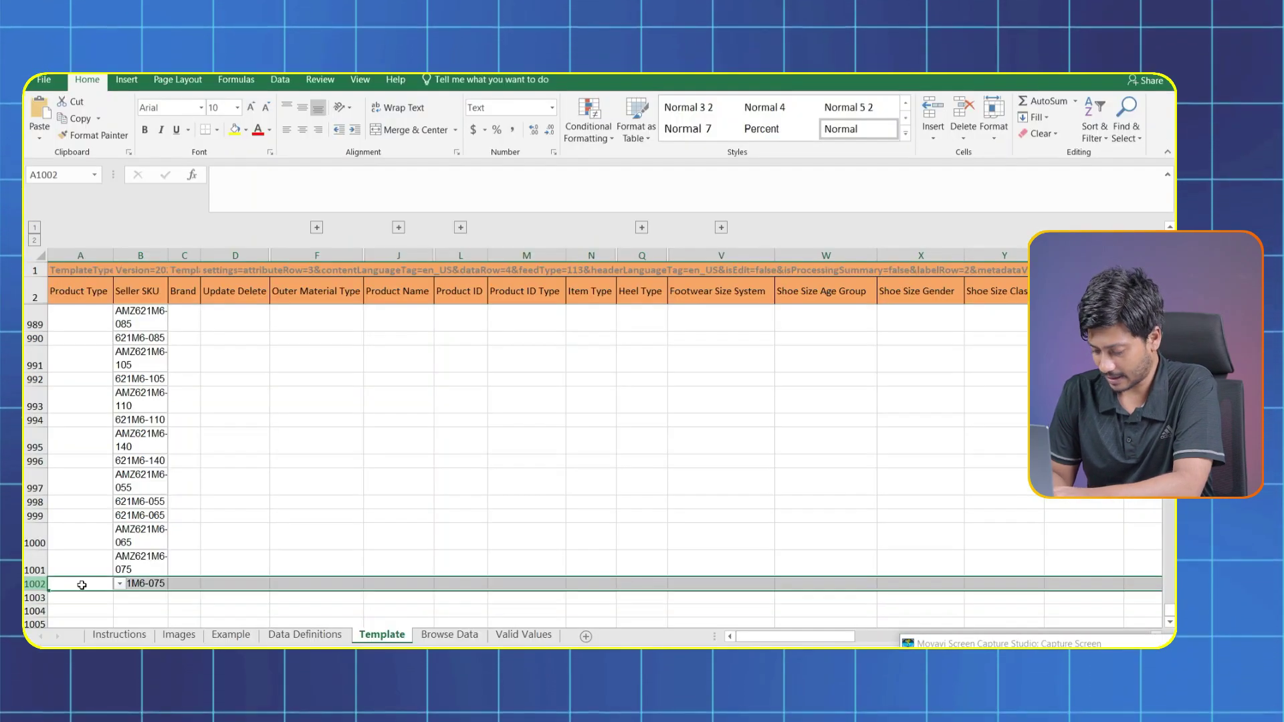
scroll(311, 544, "up", 15)
- Set the pasted rows to height 15 and paste GOLDEN FOX into the Brand column
right_click(67, 345)
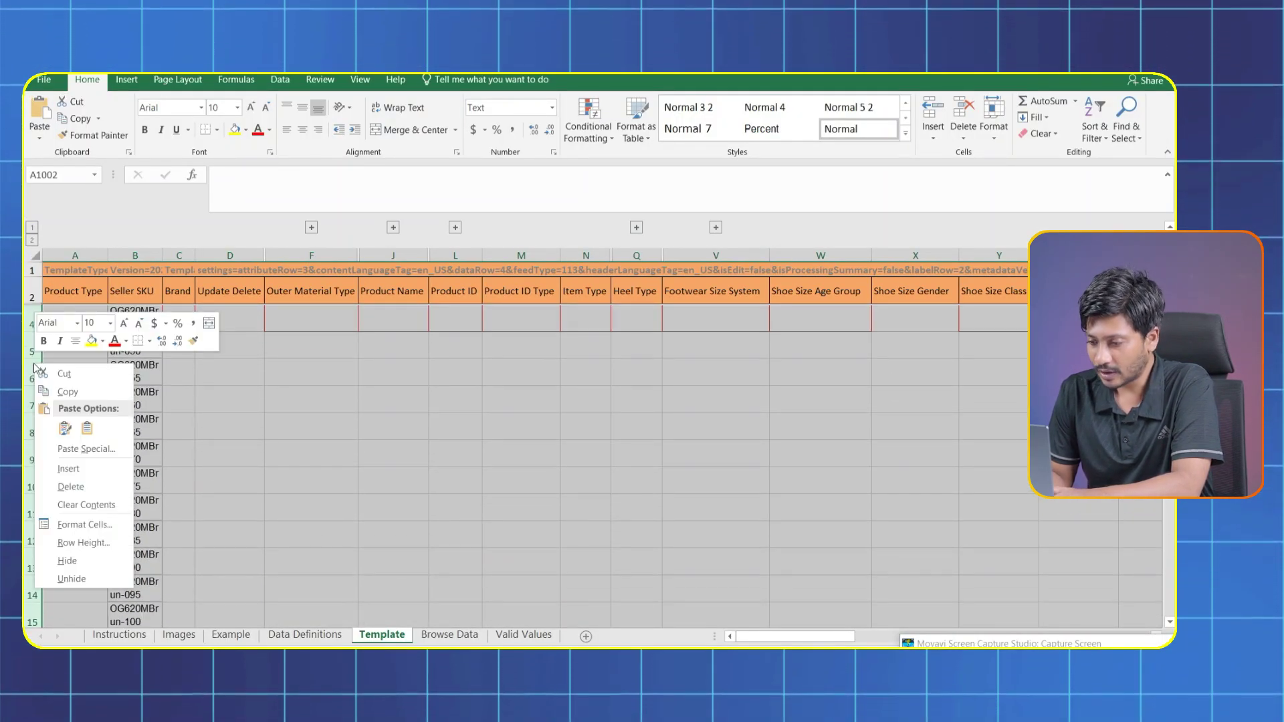
left_click(93, 543)
type("15")
key("Return")
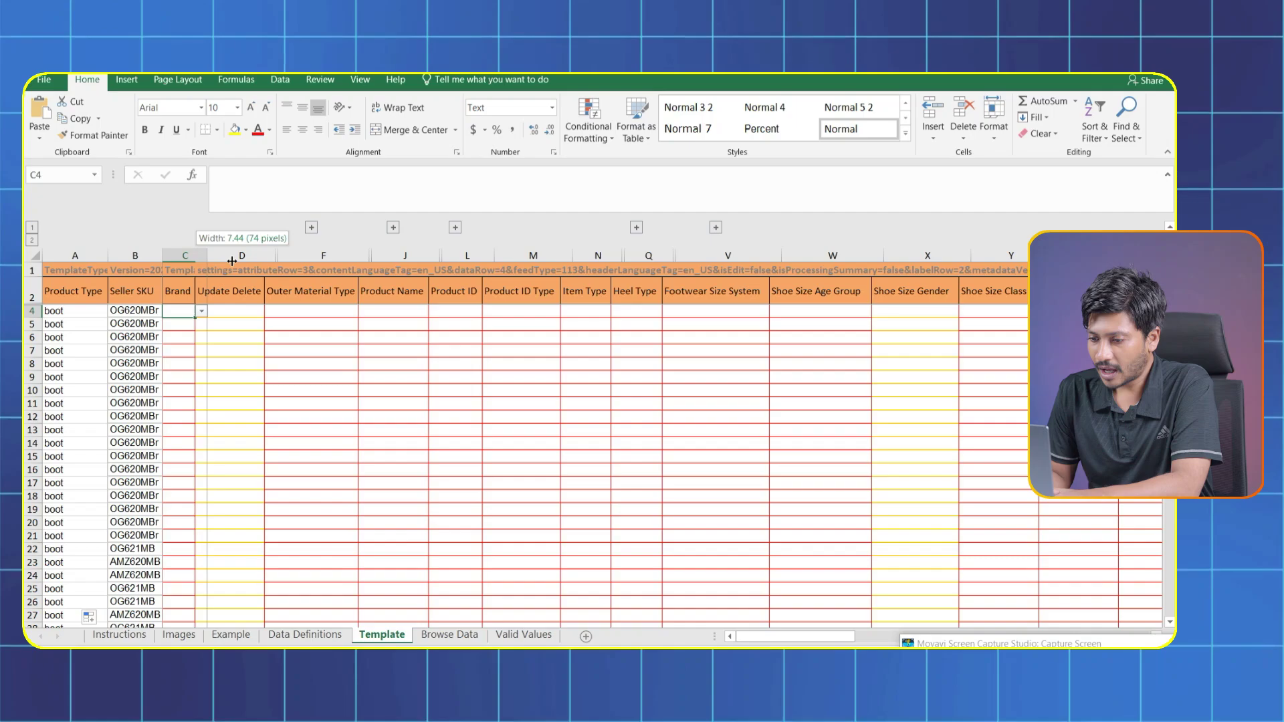
key("ctrl+v")
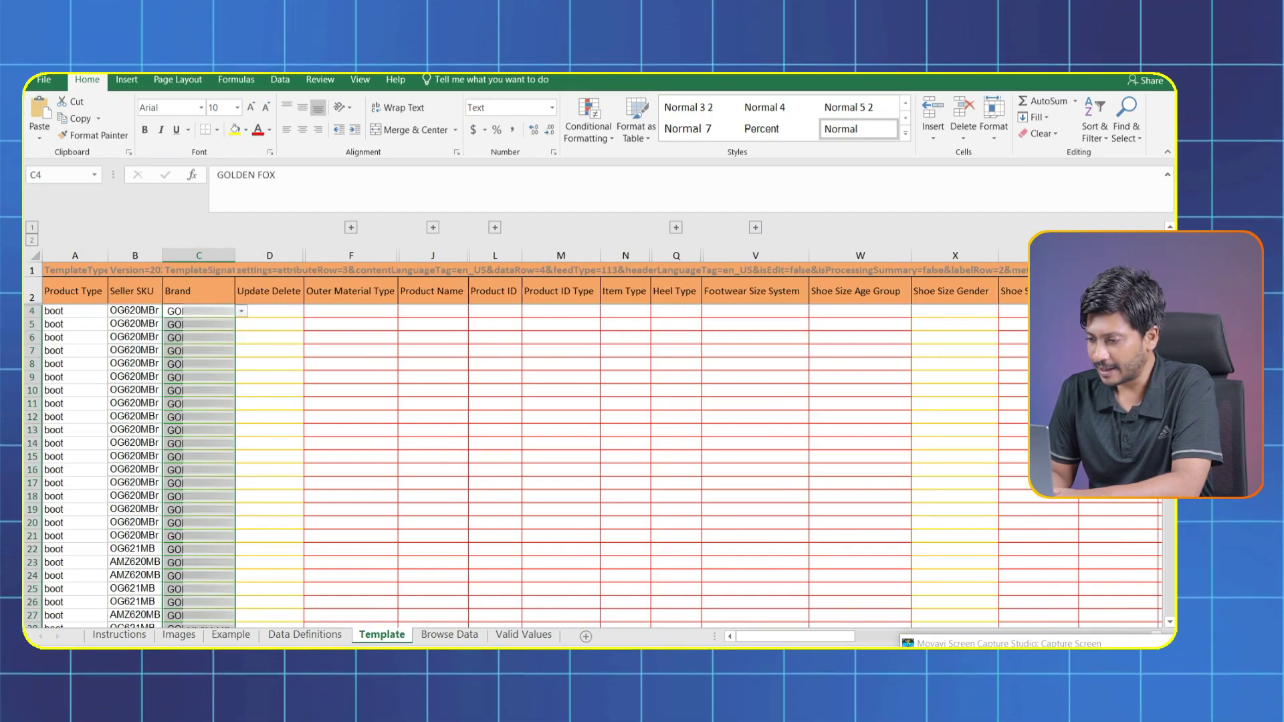
scroll(281, 354, "down", 5)
key("Right")
- Set D4 to Update and fill it down the whole Update Delete column
left_click(311, 312)
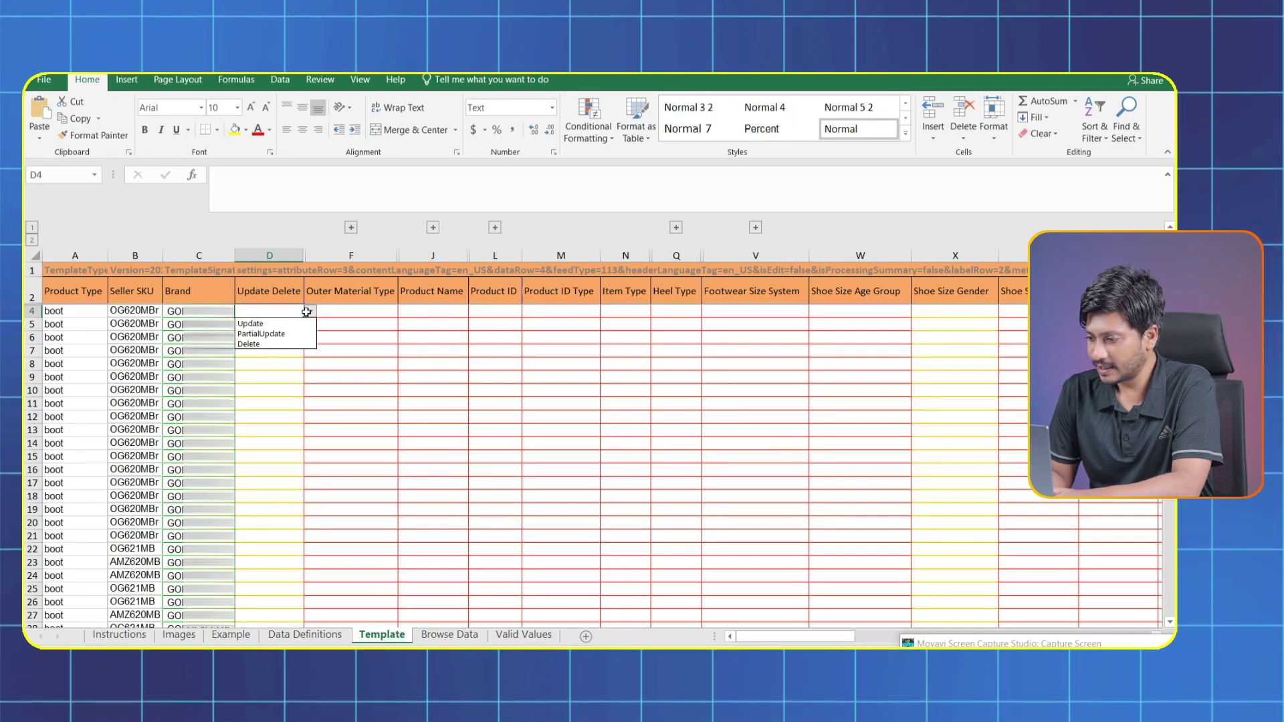
left_click(258, 325)
double_click(302, 321)
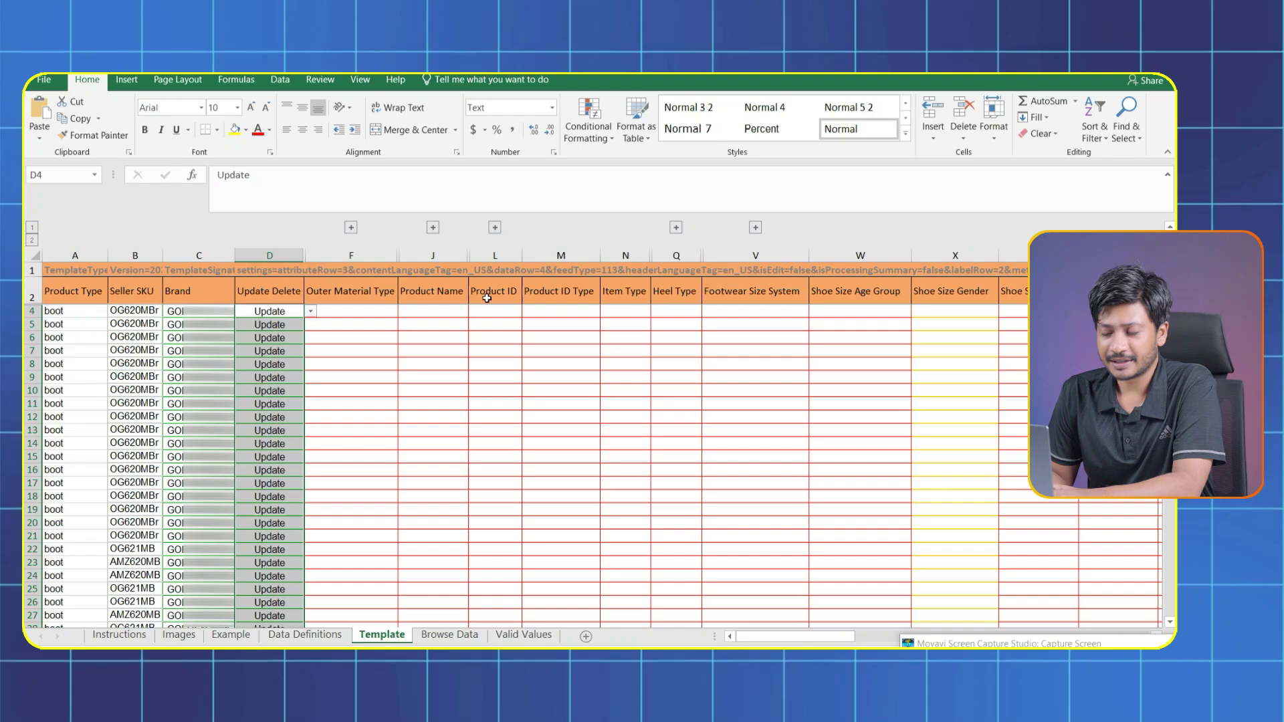
left_click(489, 311)
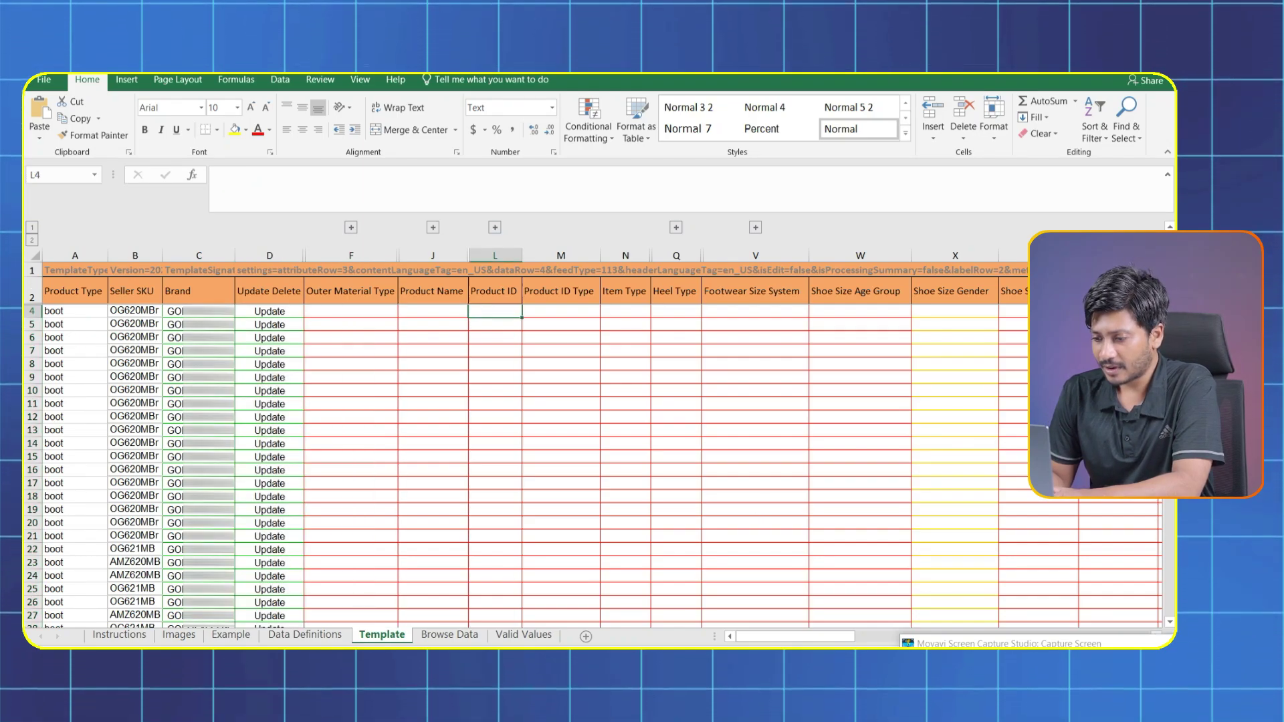
key("alt+Tab")
- Scroll to the top of the UPC list and begin the UPC selection at cell C2
scroll(450, 407, "up", 5)
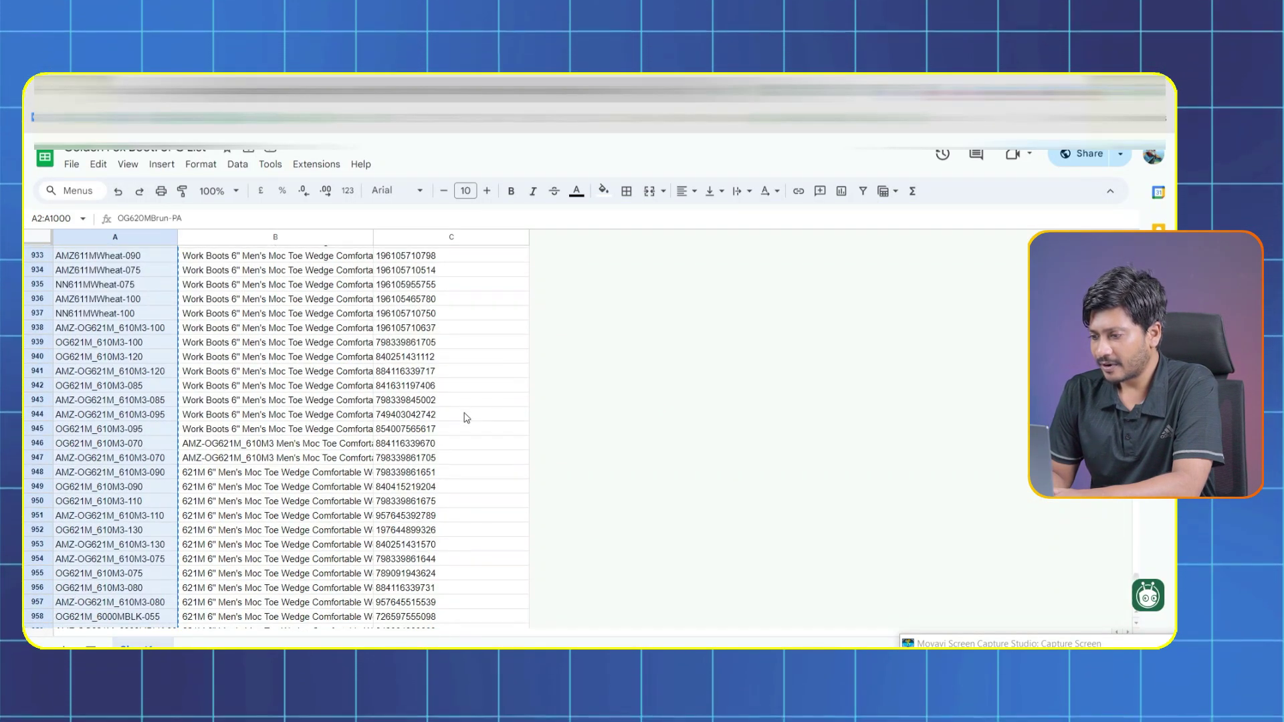
scroll(1112, 544, "up", 20)
left_click(385, 266)
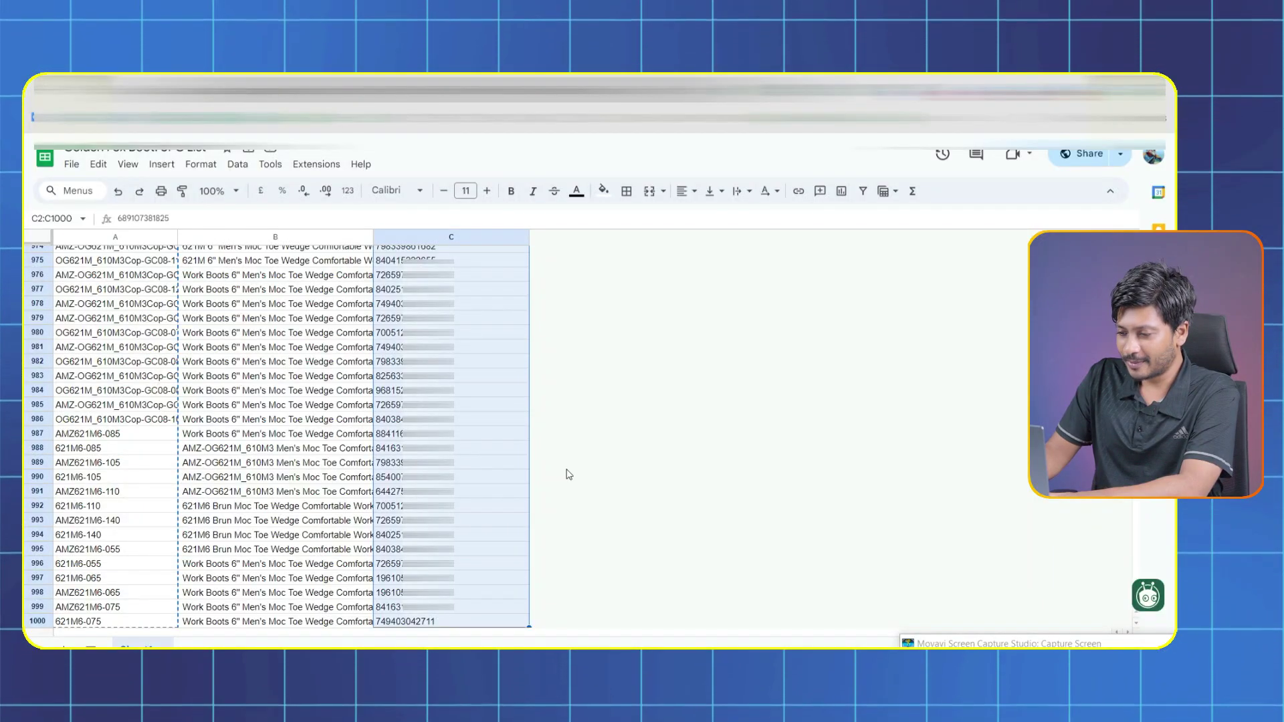
- Paste the UPC codes into the Product ID column and fill Product ID Type with UPC for all rows
key("ctrl+c")
key("alt+Tab")
key("ctrl+v")
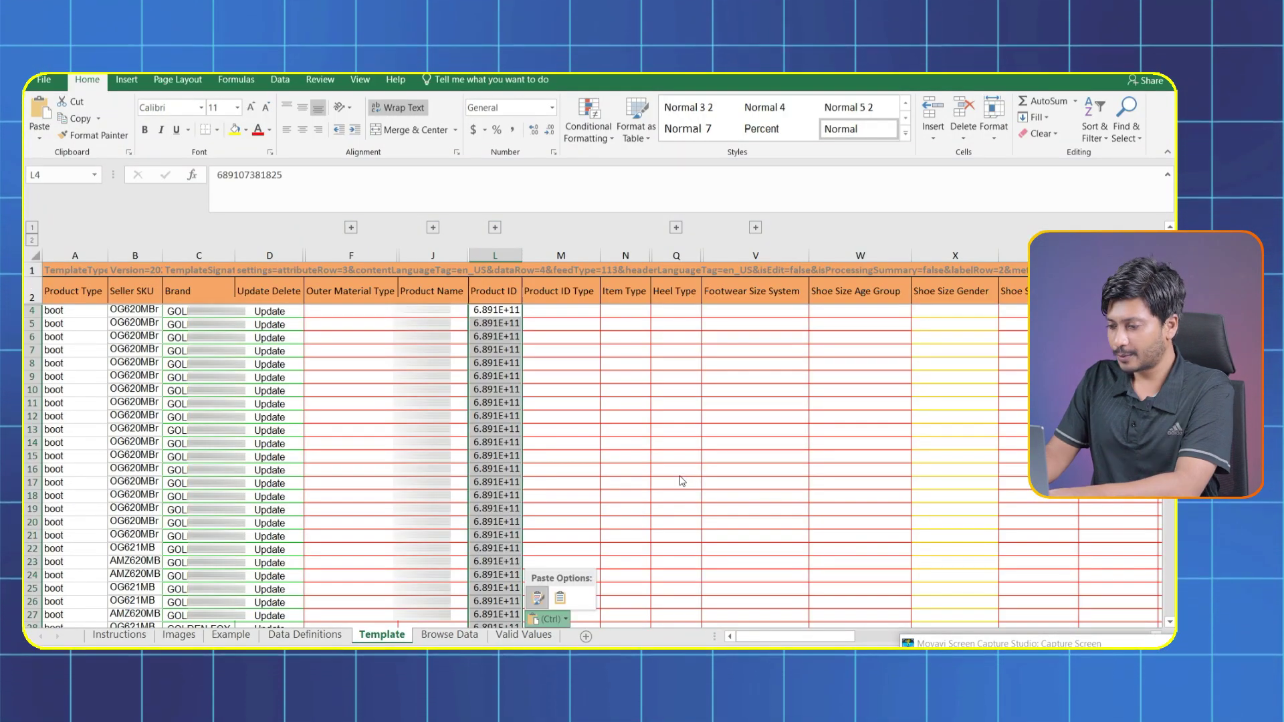
left_click(589, 350)
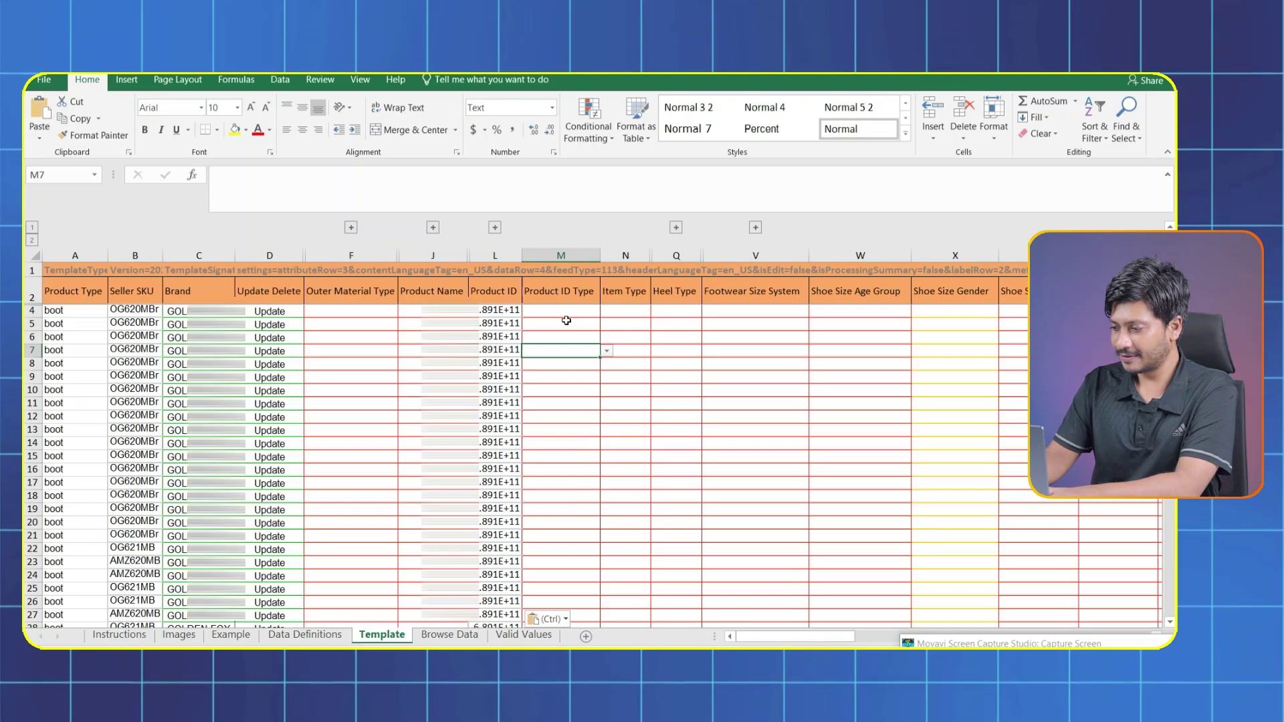
left_click(565, 311)
left_click(607, 311)
left_click(556, 346)
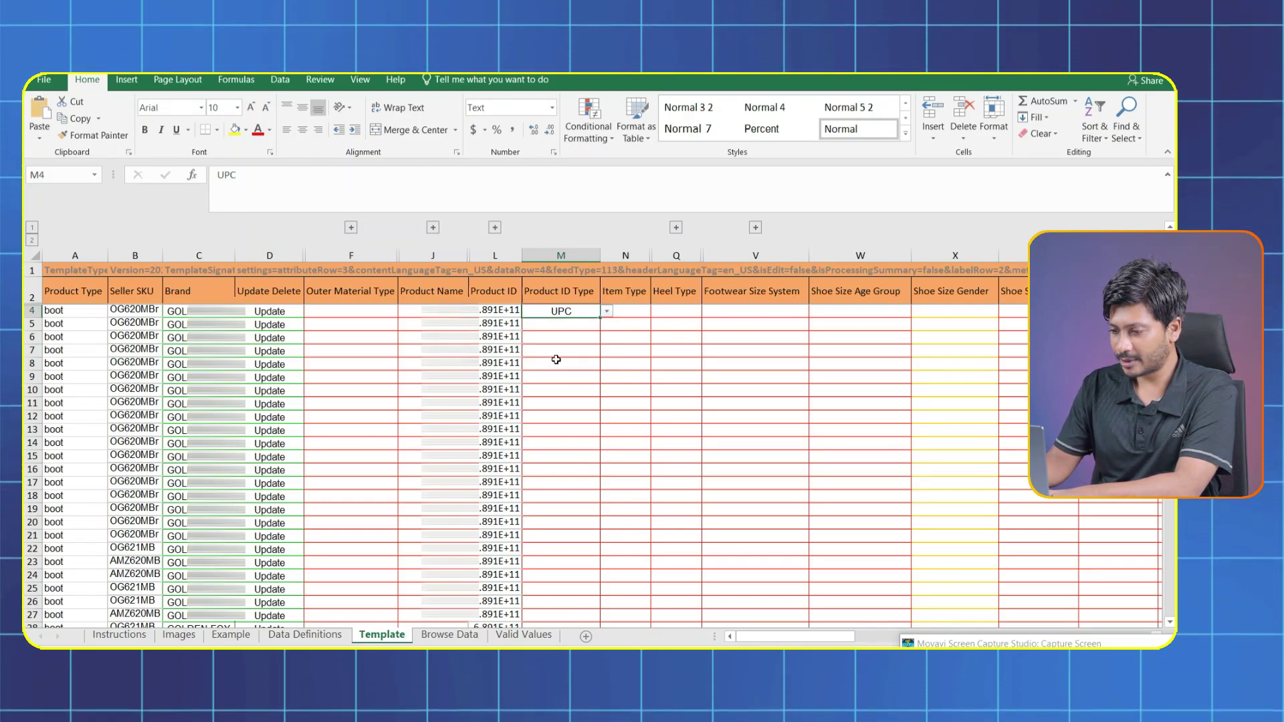
double_click(599, 318)
- Set the Item Type to industrial-and-construction-boots and paste the product descriptions into column K from K4
left_click(636, 320)
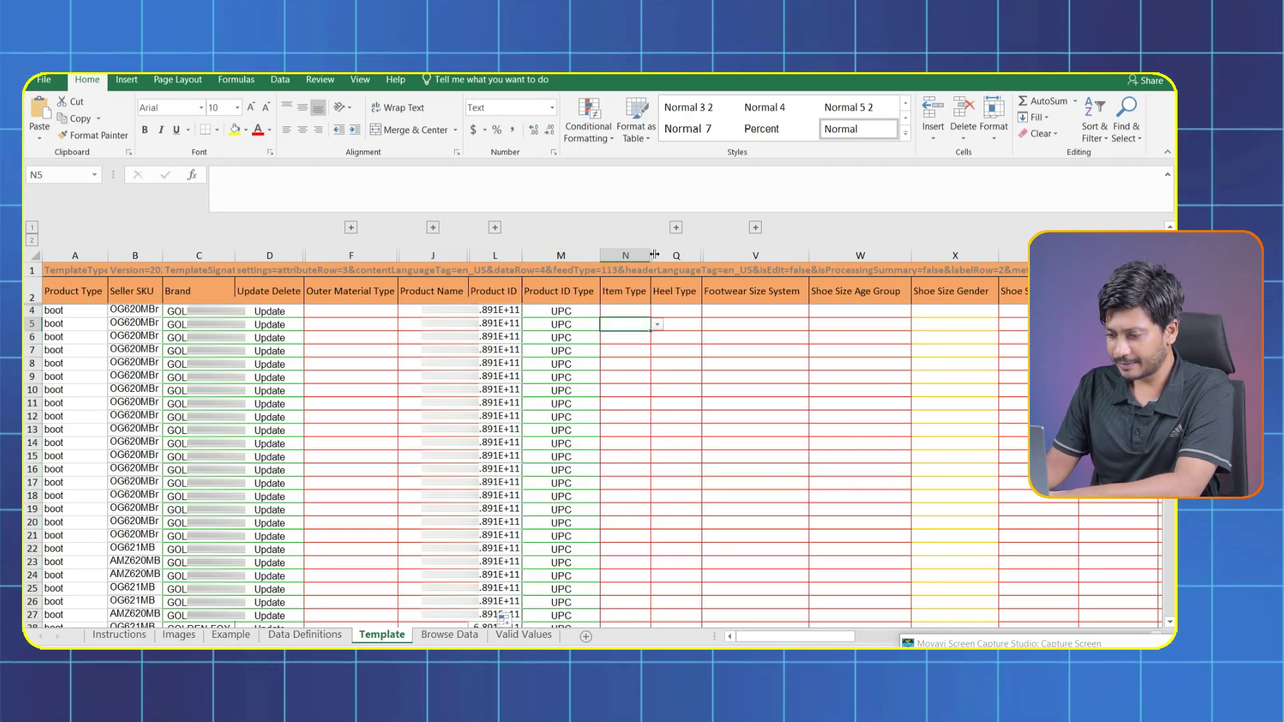
double_click(692, 261)
left_click(658, 313)
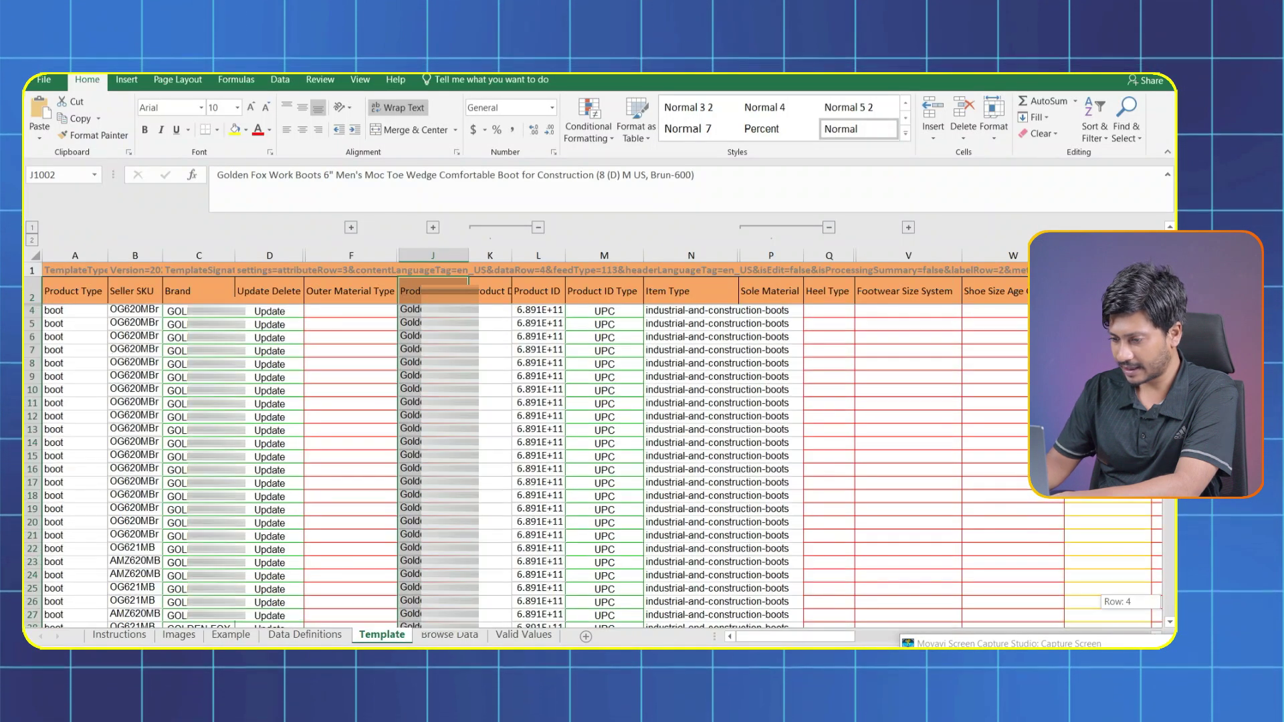
left_click(483, 313)
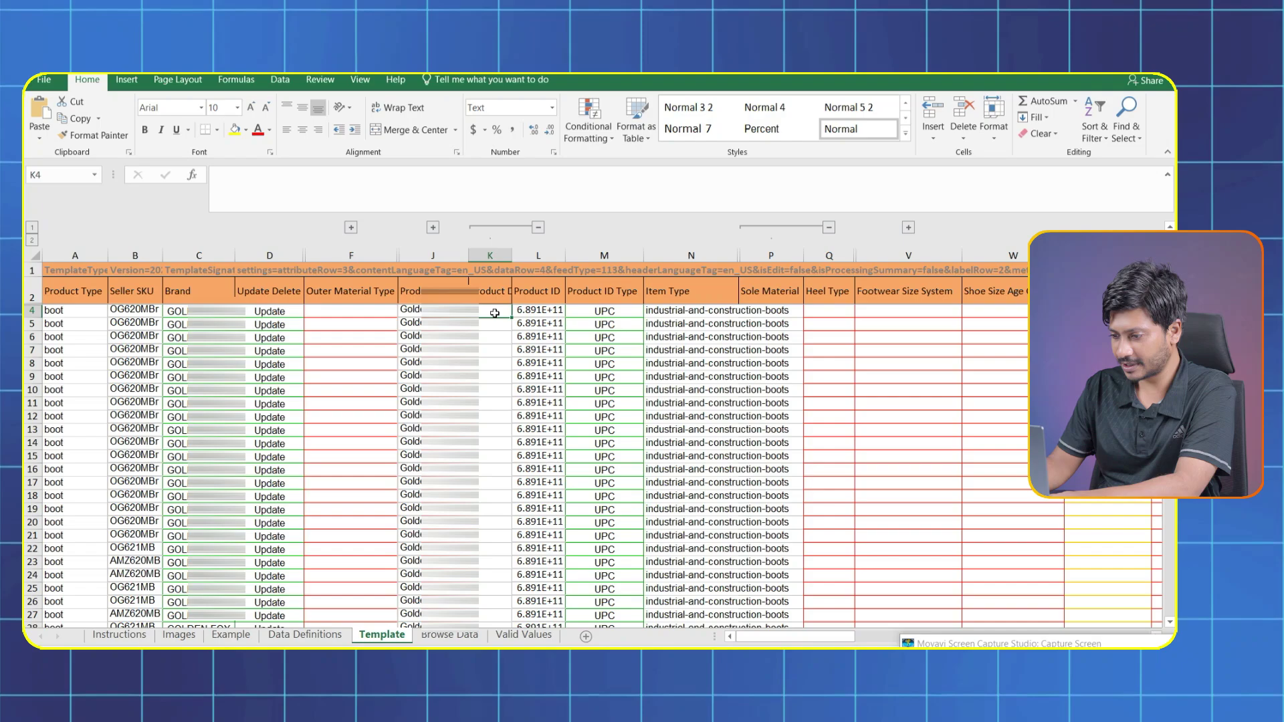
left_click(493, 291)
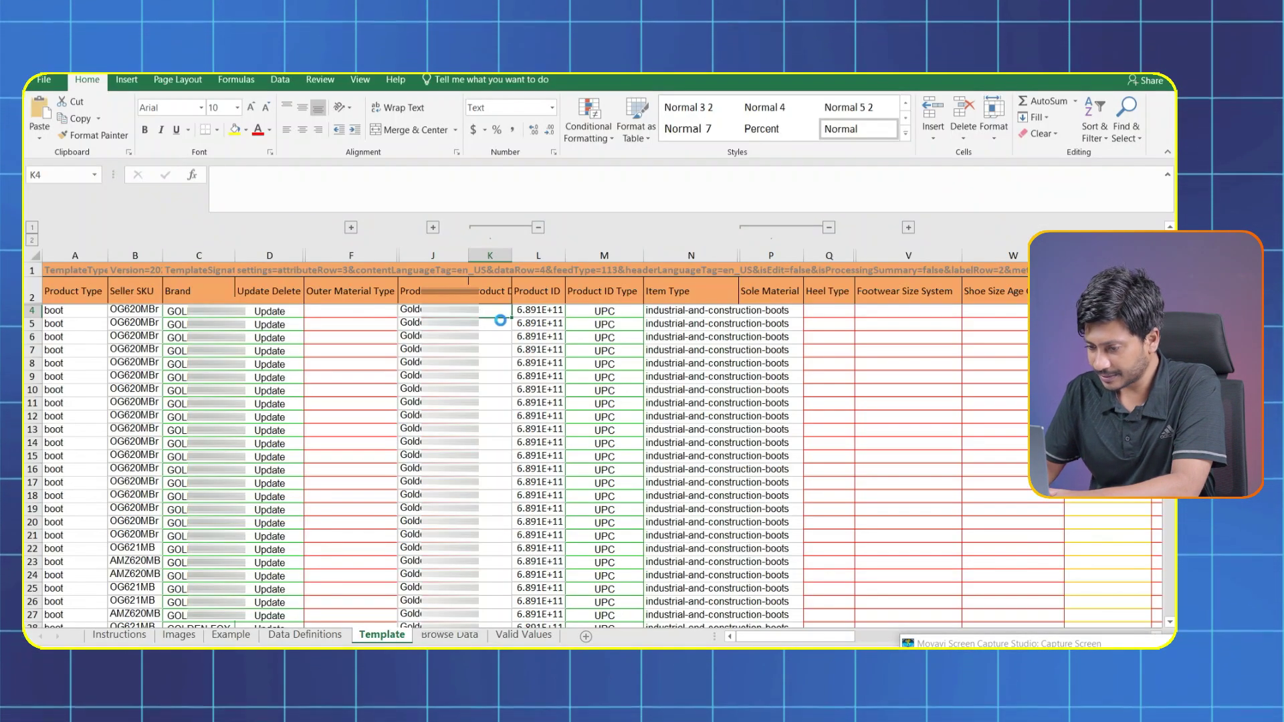
left_click(502, 315)
key("ctrl+v")
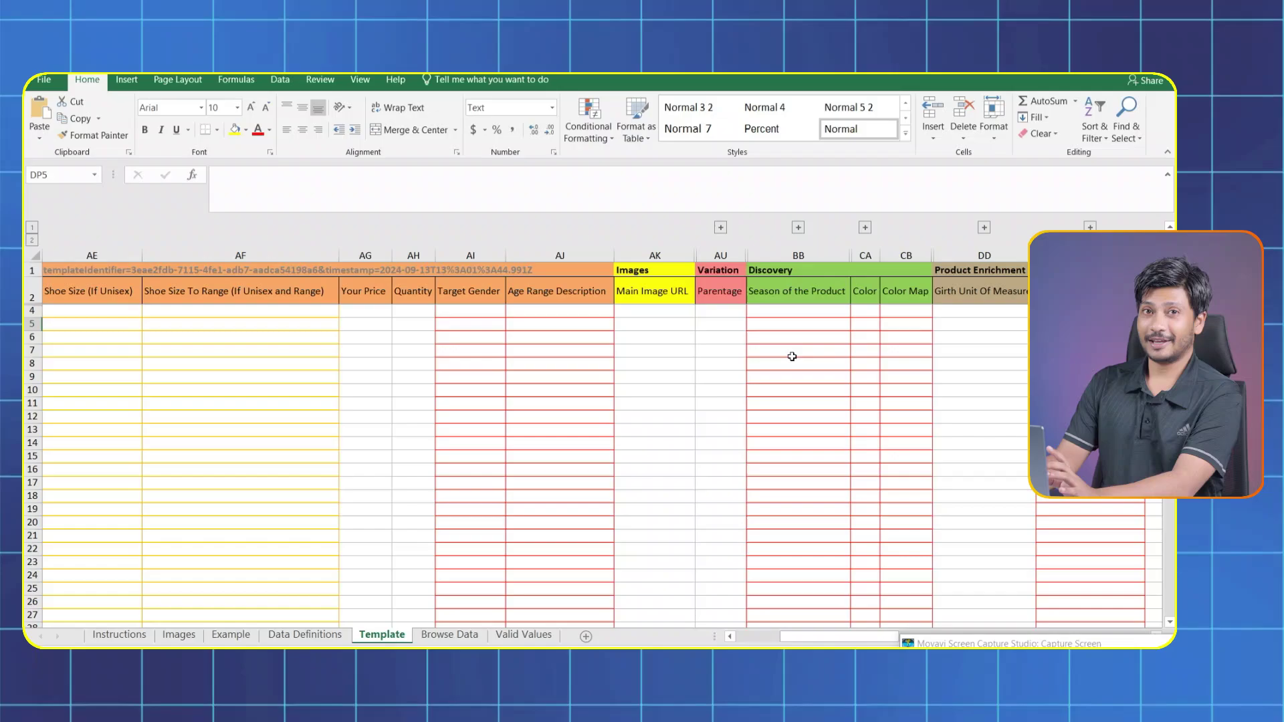
- Expand the grouped extra-image columns and the hidden Variation columns in the template
scroll(710, 338, "right", 3)
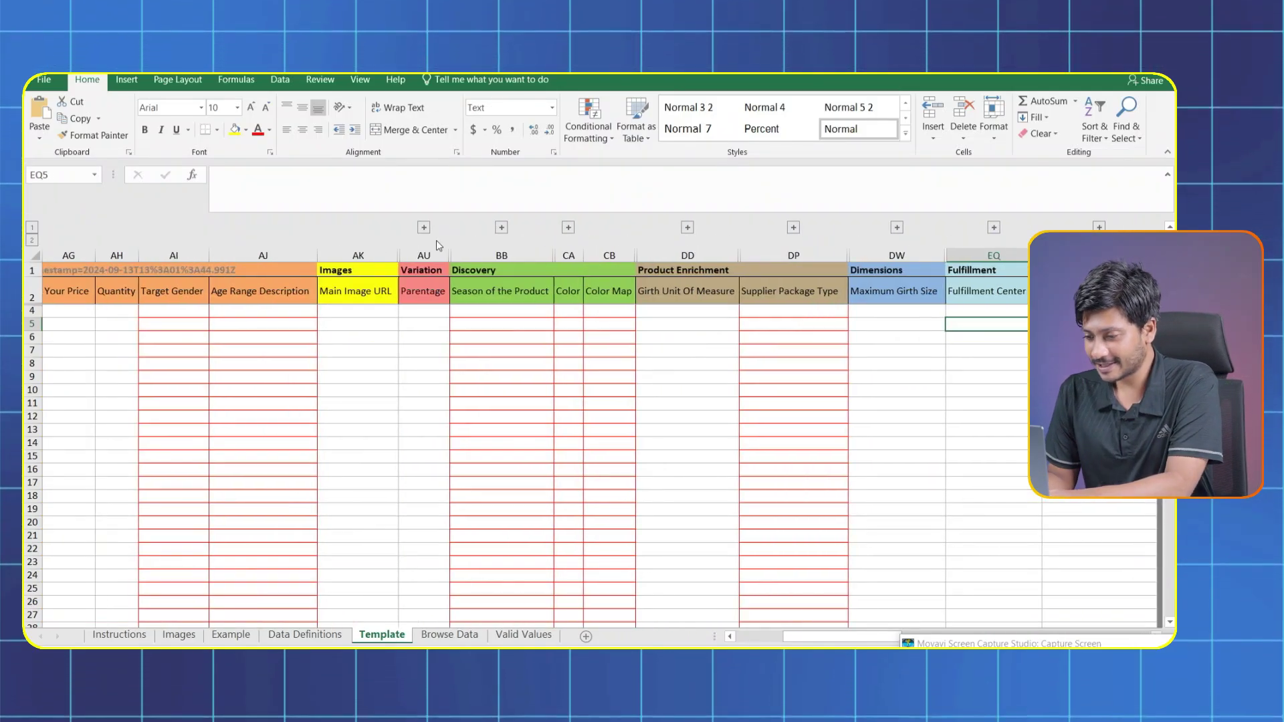
left_click(423, 228)
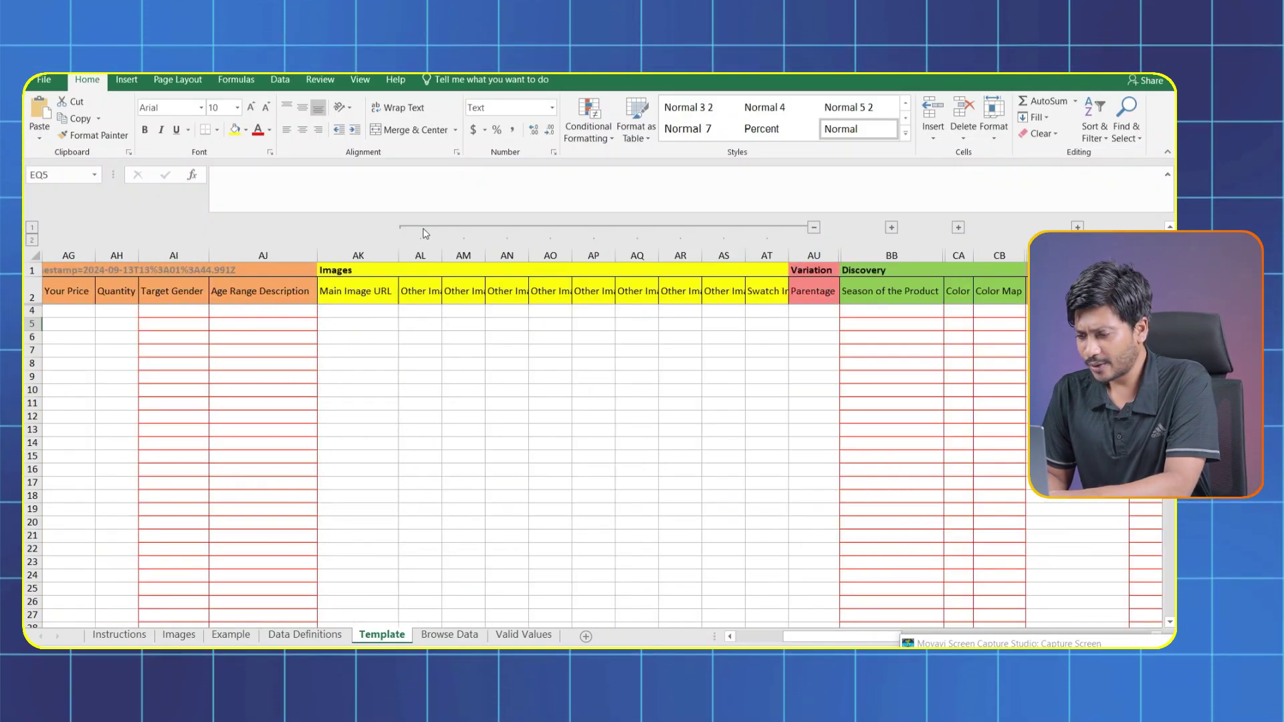
left_click(891, 226)
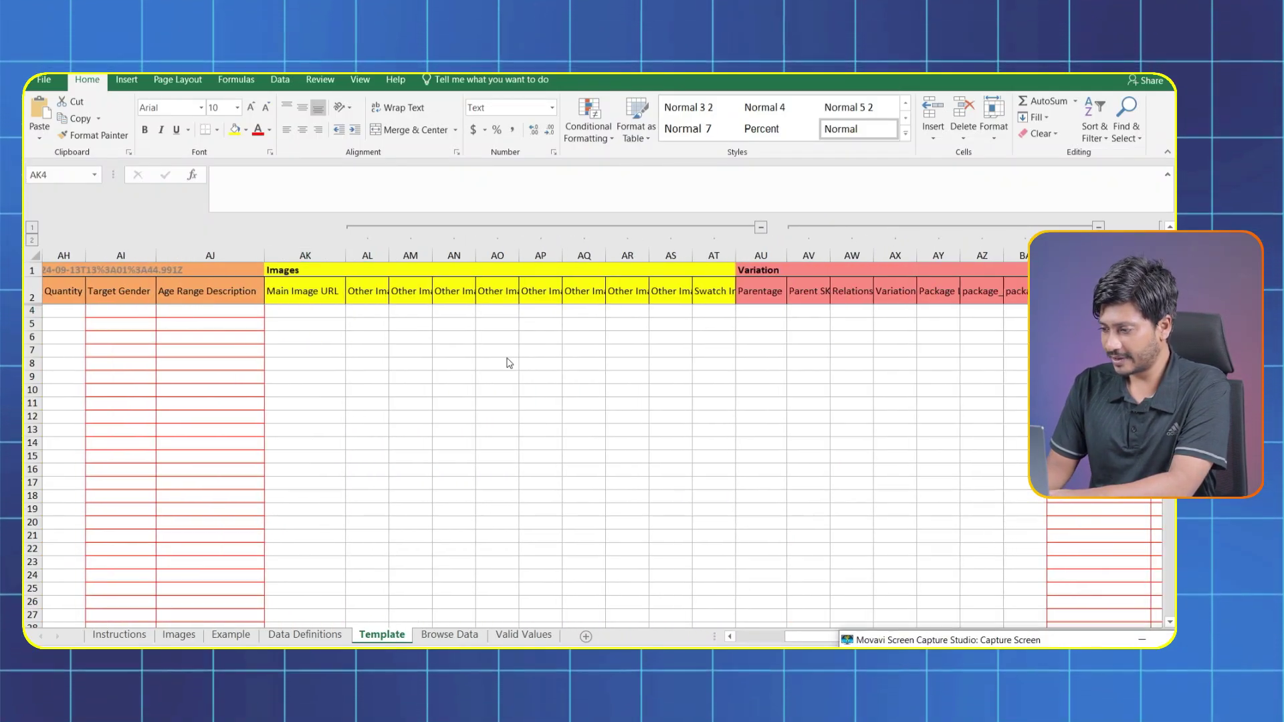
scroll(489, 363, "left", 2)
- Paste the boot image's imgbb viewer link into AK4 under Main Image URL
left_click(525, 352)
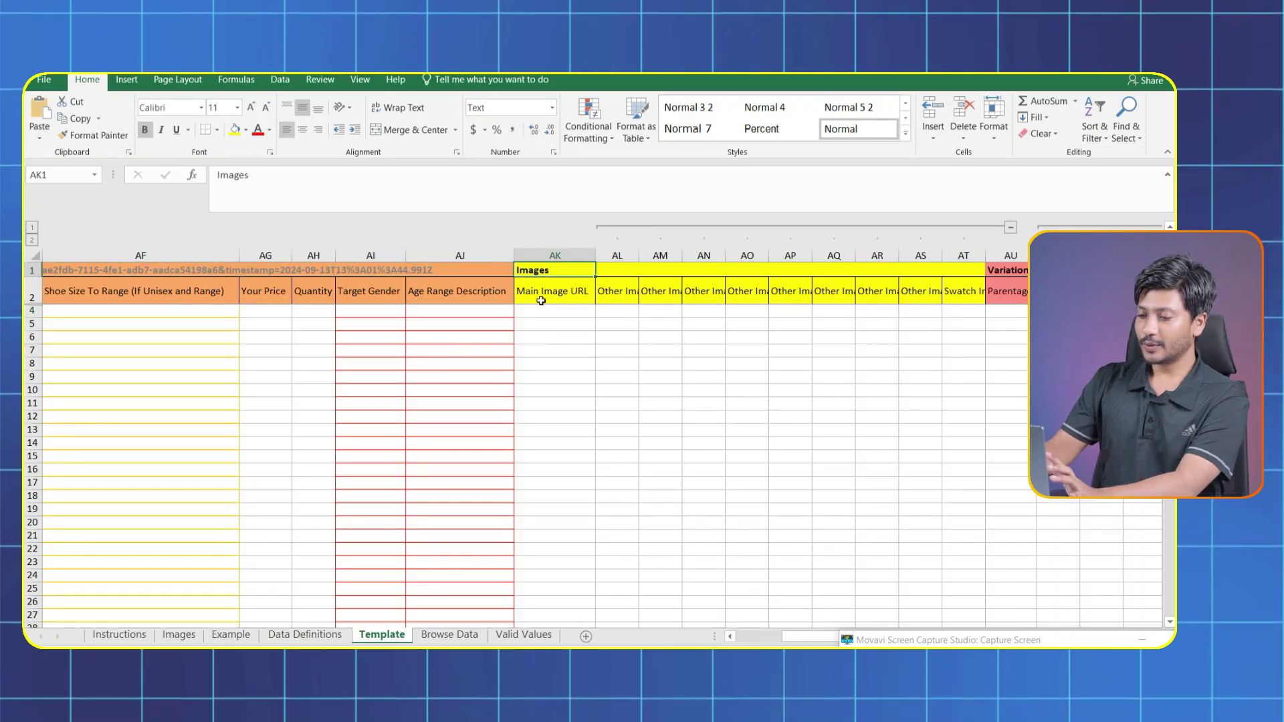
left_click(541, 301)
key("alt+Tab")
left_click_drag(497, 562, 451, 559)
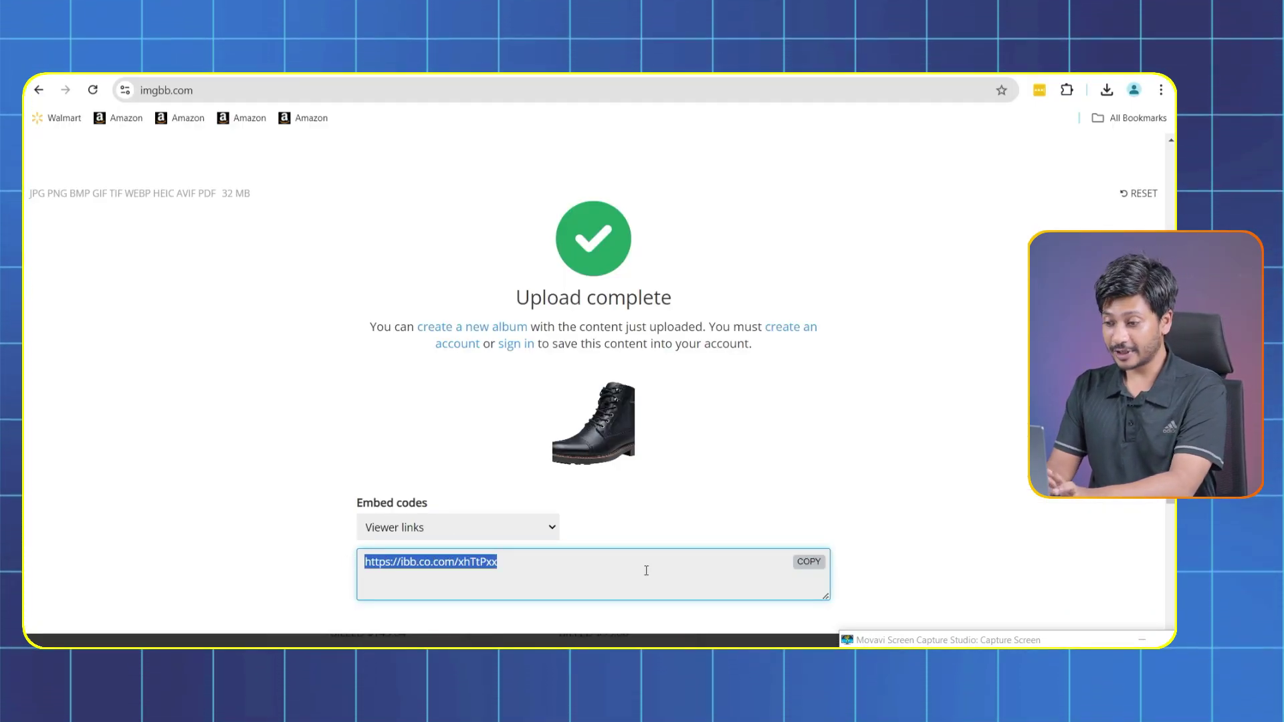
left_click(809, 562)
key("alt+Tab")
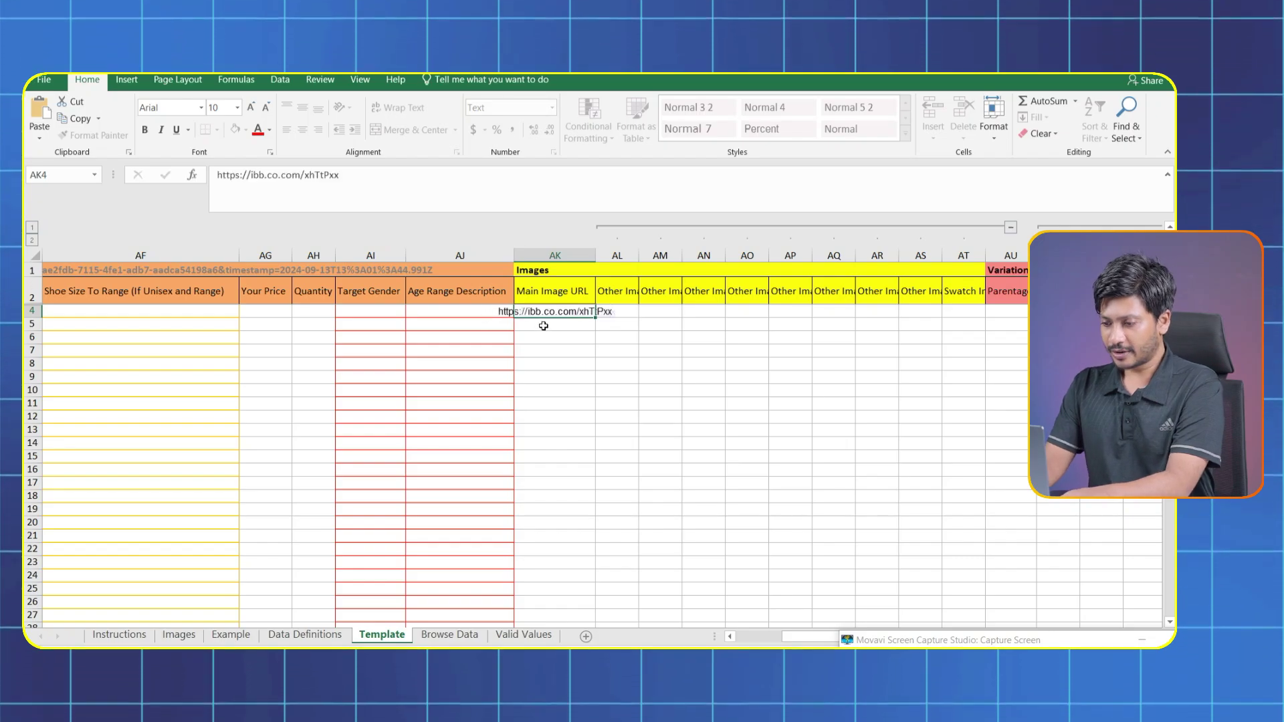
key("Tab")
scroll(647, 455, "right", 5)
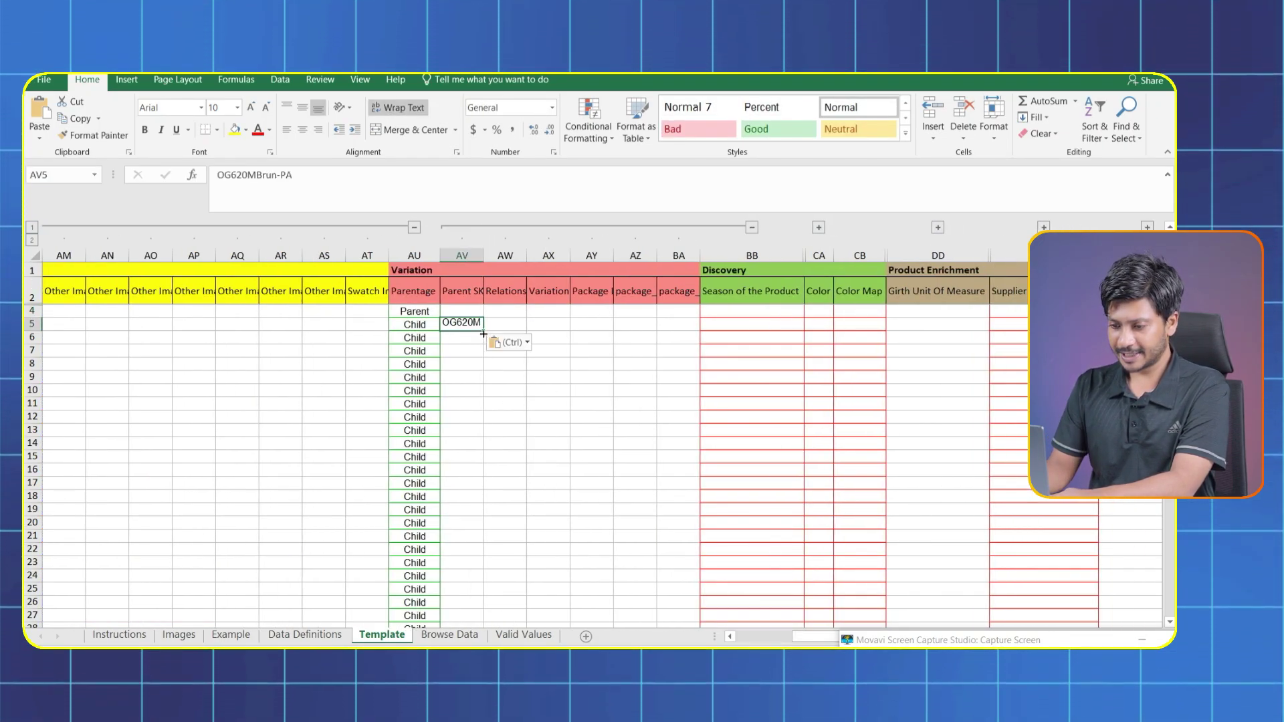
- Fill parent SKU OG620MBrun-PA down column AV and Variation down the relationship column
double_click(483, 334)
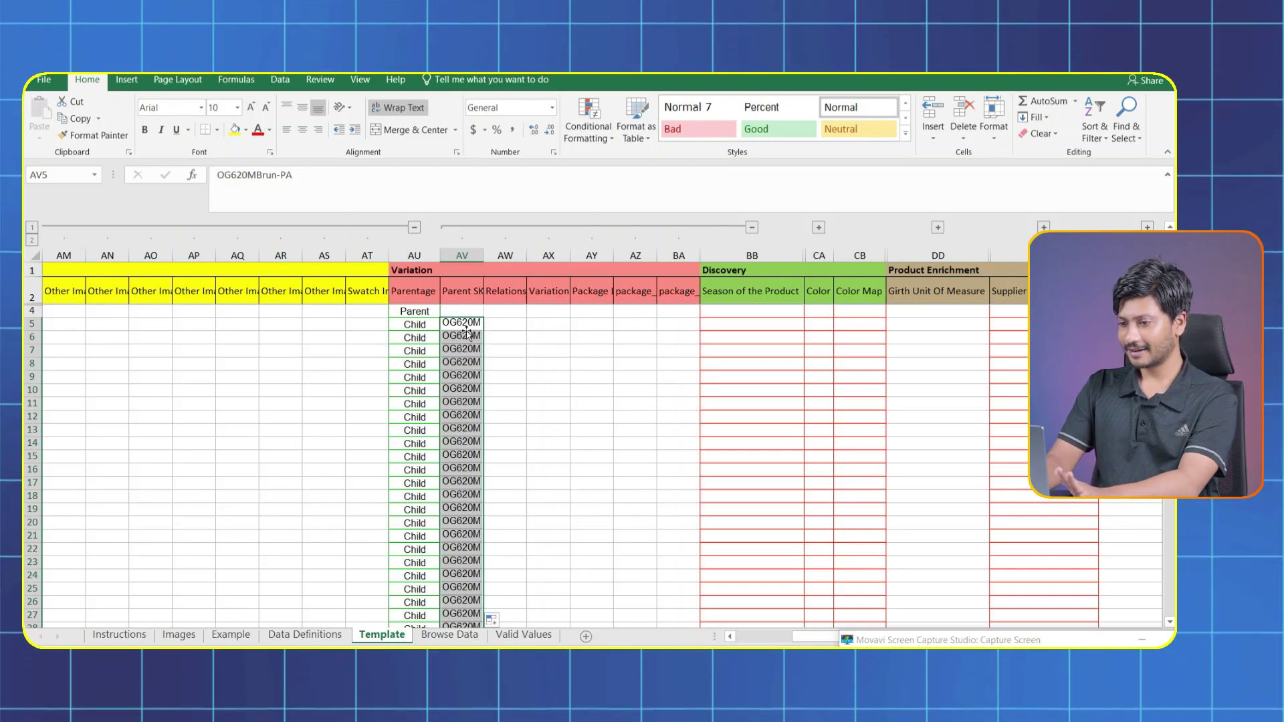
left_click(464, 322)
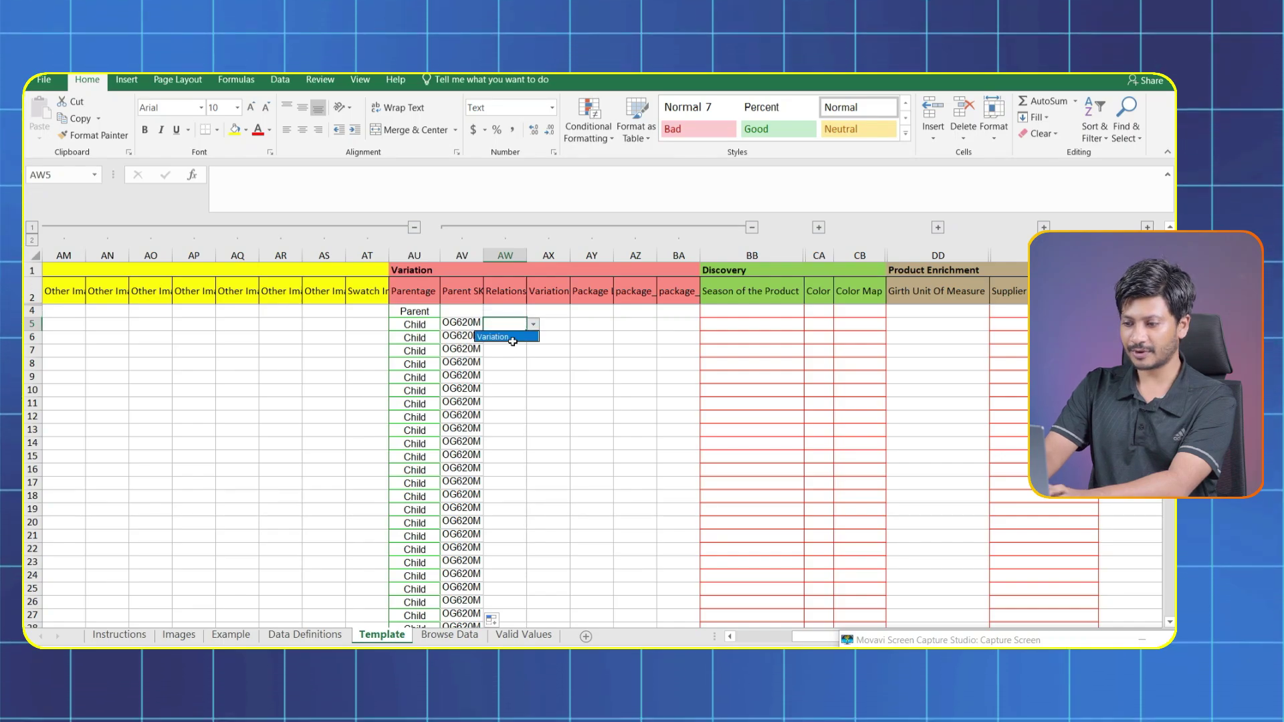
double_click(524, 330)
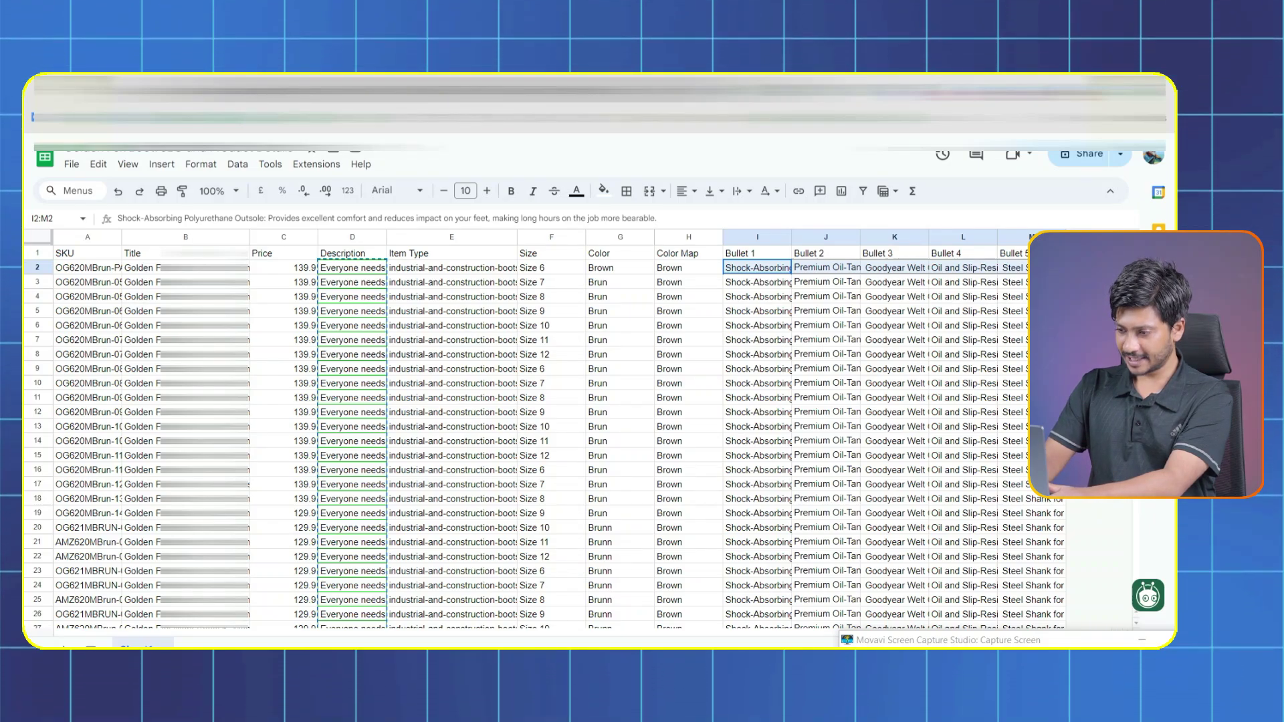
- Paste bullet points 1–5 from source range I2:M1000 into BO4 of the template
key("ctrl+shift+Down")
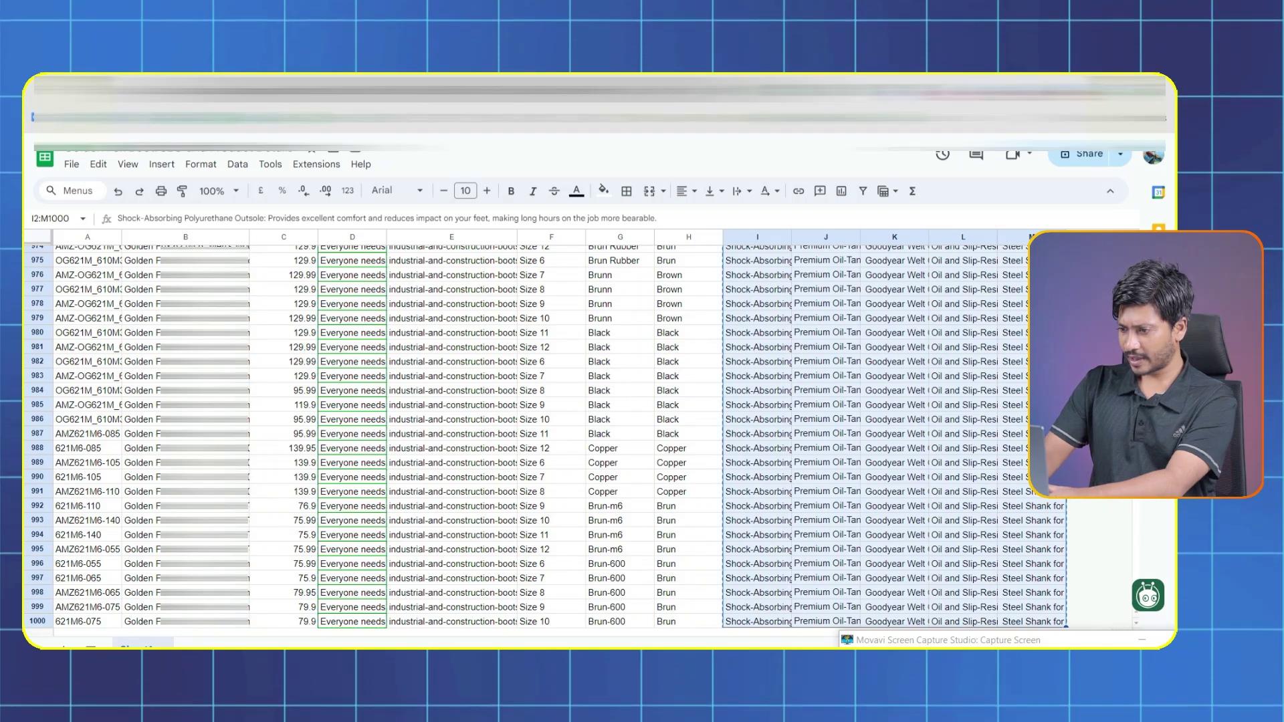
key("alt+Tab")
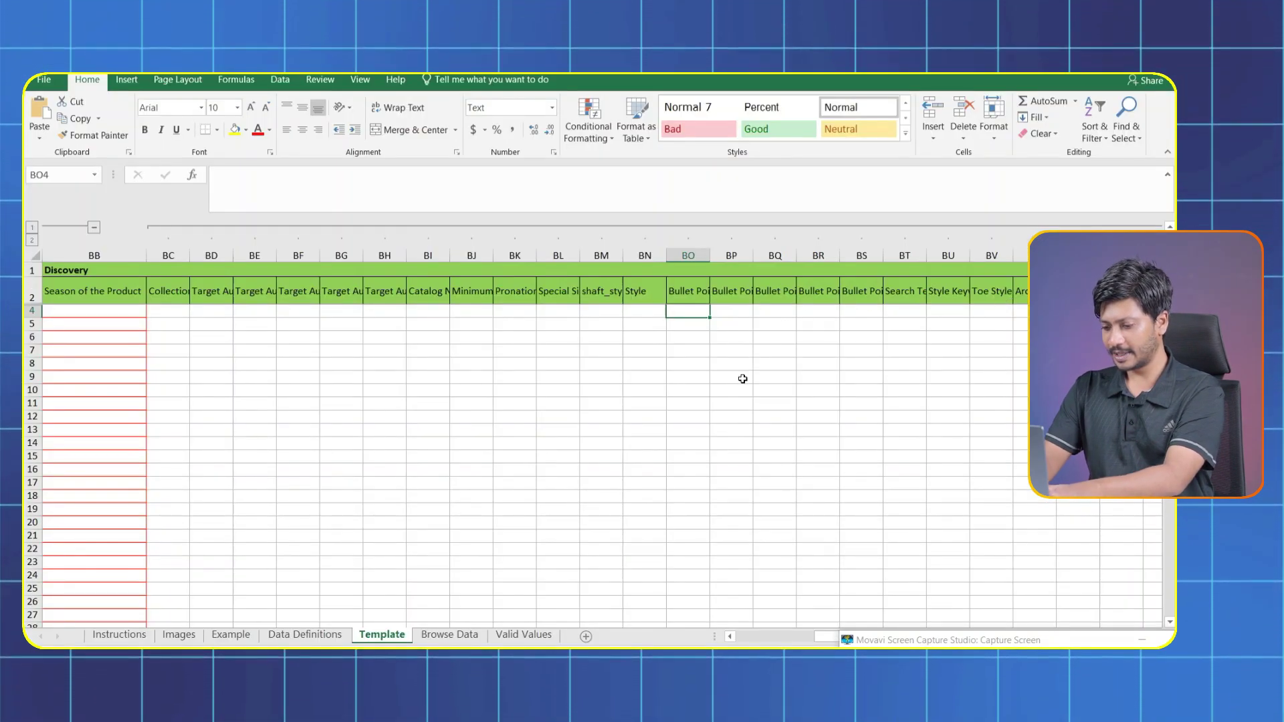
key("ctrl+v")
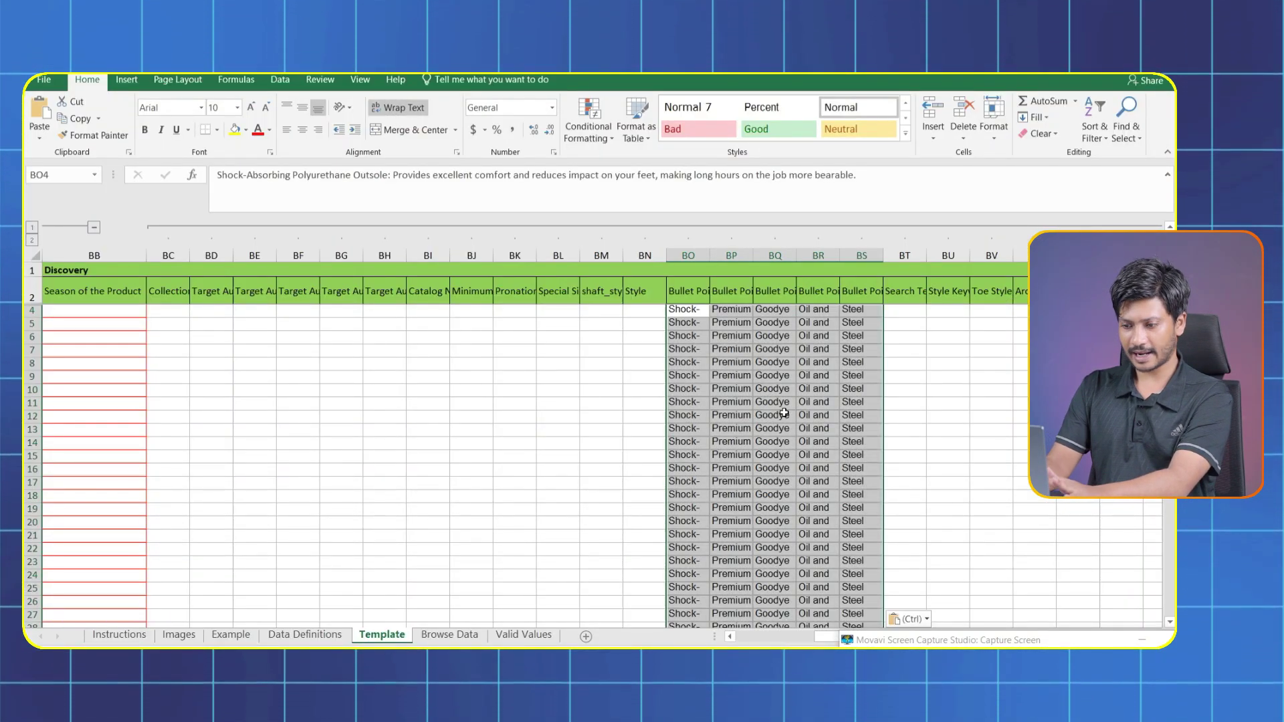
left_click(849, 401)
- Paste the Color and Color Map values (Brun, Brown) starting at CA4
scroll(855, 341, "right", 3)
left_click(880, 311)
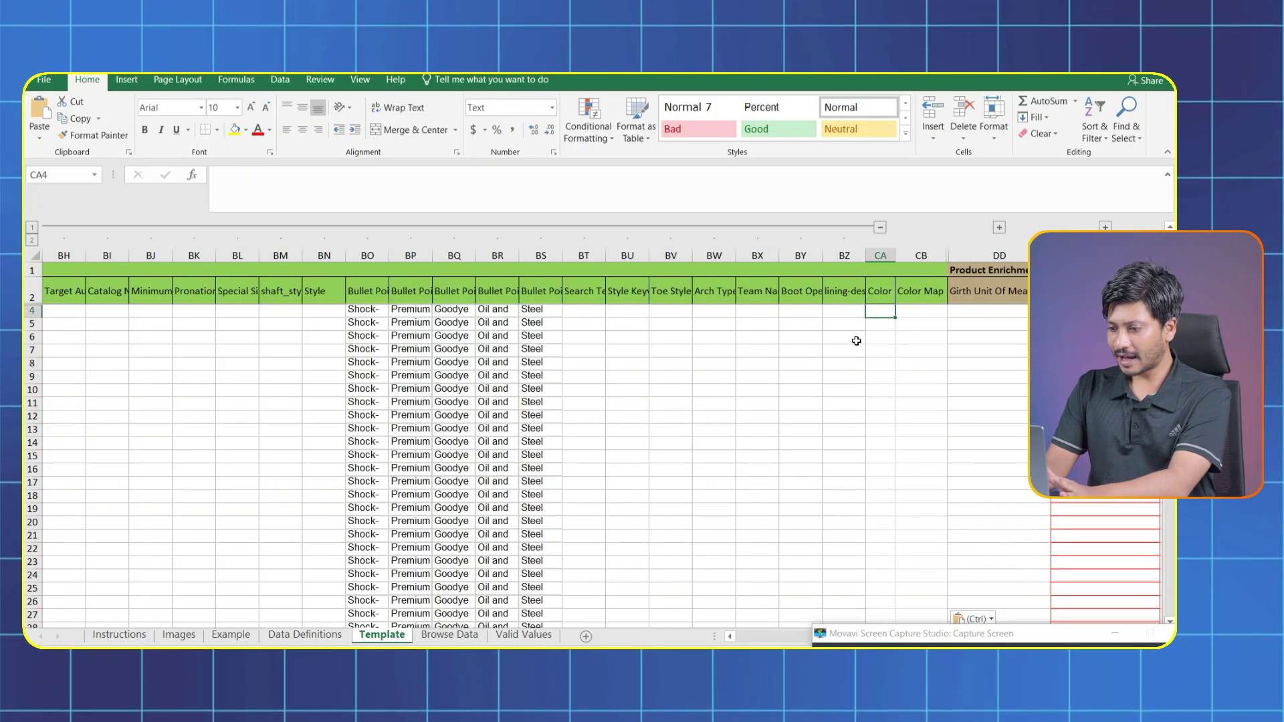
key("ctrl+v")
left_click(931, 365)
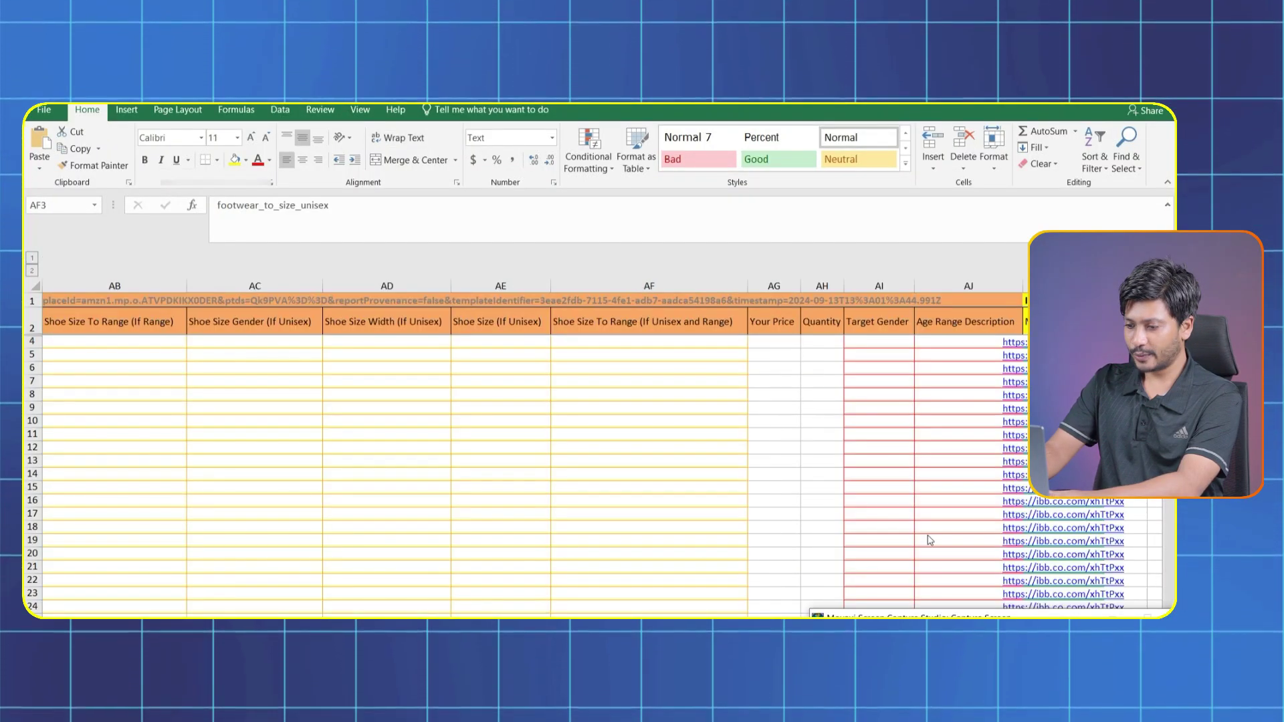
- Select AE4 and take the Size 6–Size 12 values from the source sheet's Size column
left_click(500, 342)
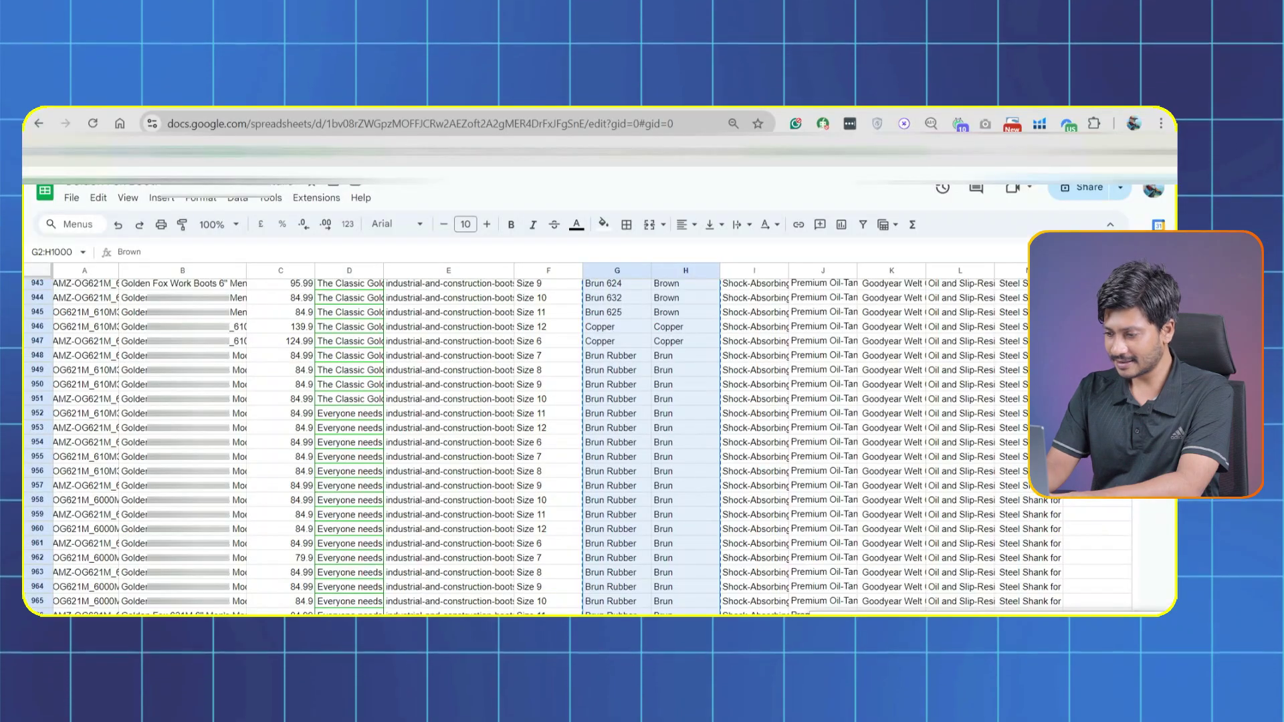
scroll(1055, 552, "down", 10)
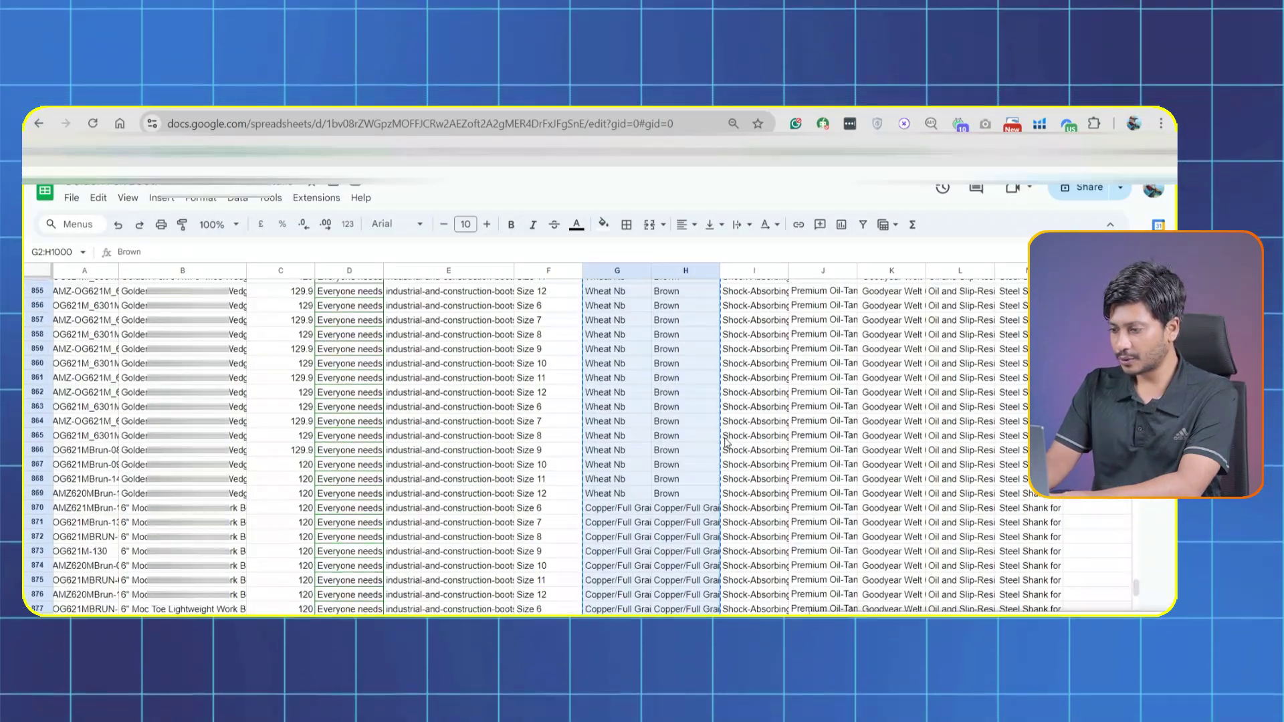
scroll(1054, 552, "up", 20)
left_click(528, 302)
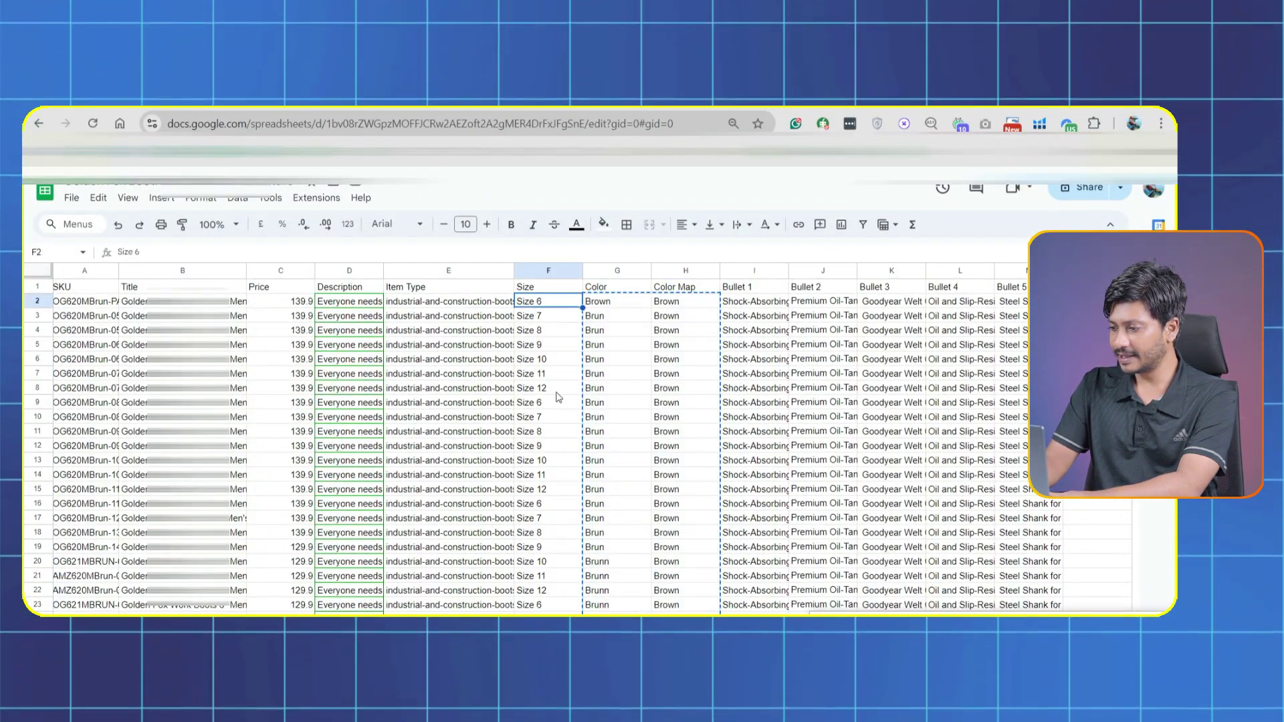
key("ctrl+shift+Down")
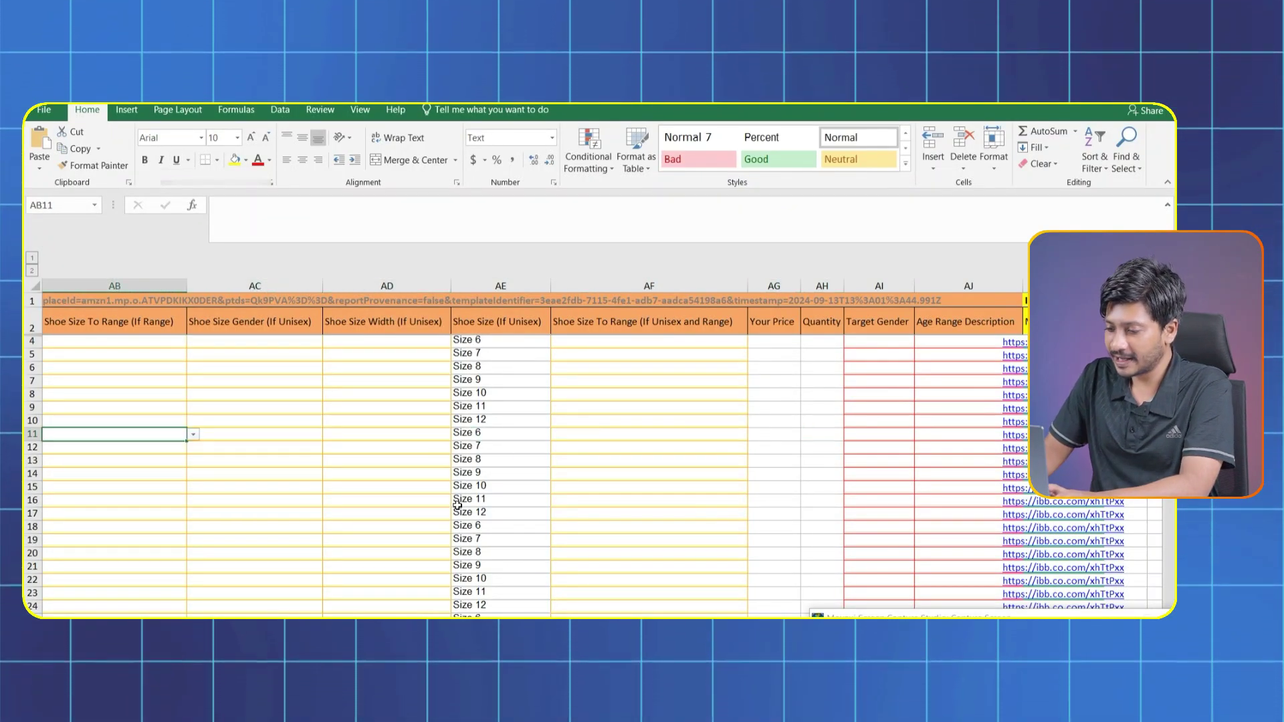
key("Left")
key("Left")
key("Left")
key("Left")
key("Left")
key("Left")
key("Left")
key("Left")
key("Left")
key("Left")
key("Left")
key("Left")
key("Left")
key("Left")
key("Left")
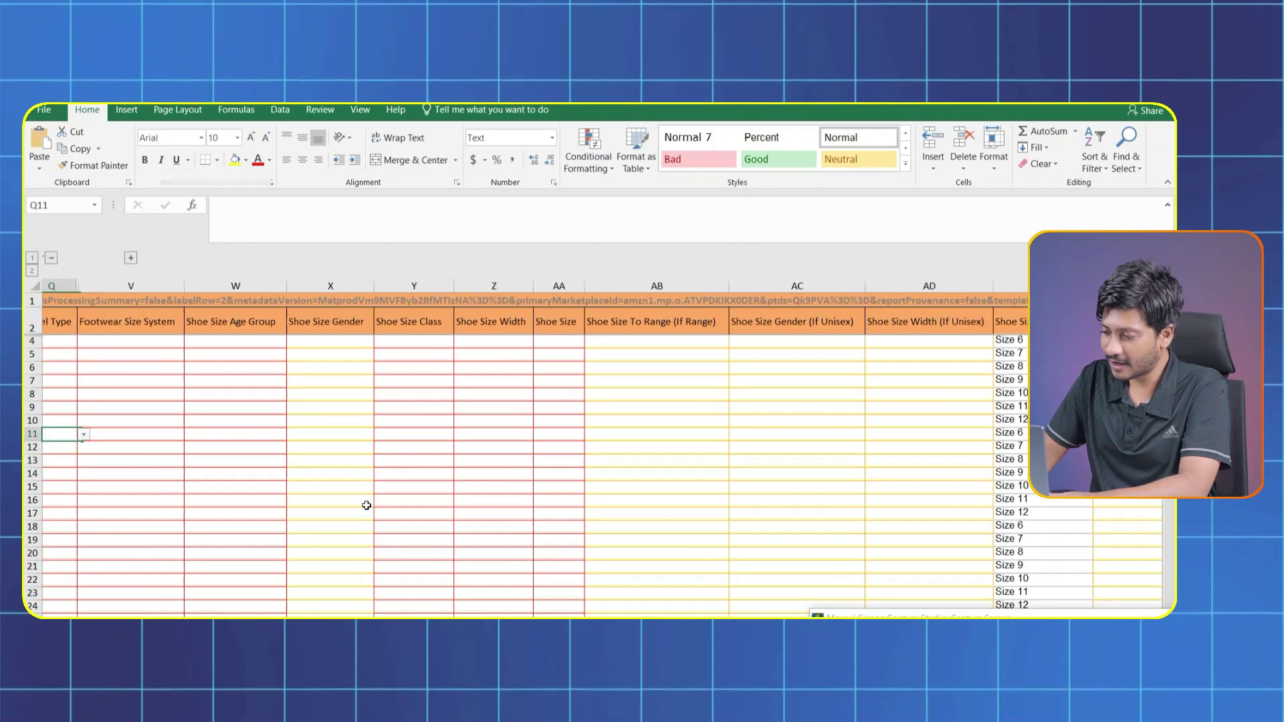
- Check the requirements of the Your Price and Quantity columns along row 11
key("Right")
key("Right")
key("Right")
key("Right")
key("Right")
key("Right")
key("Right")
key("Right")
key("Right")
key("Right")
key("Right")
key("Right")
key("Right")
key("Right")
key("Right")
key("Right")
key("Right")
key("Right")
key("Right")
key("Right")
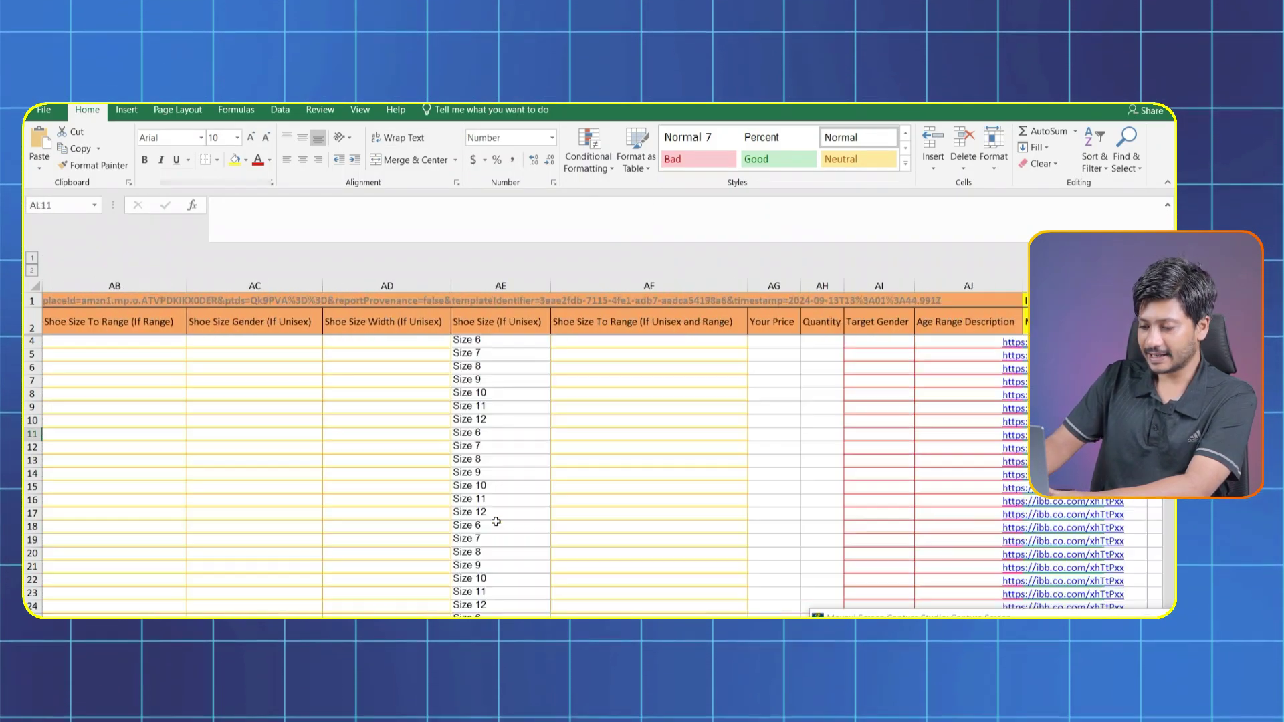
left_click(637, 327)
key("Right")
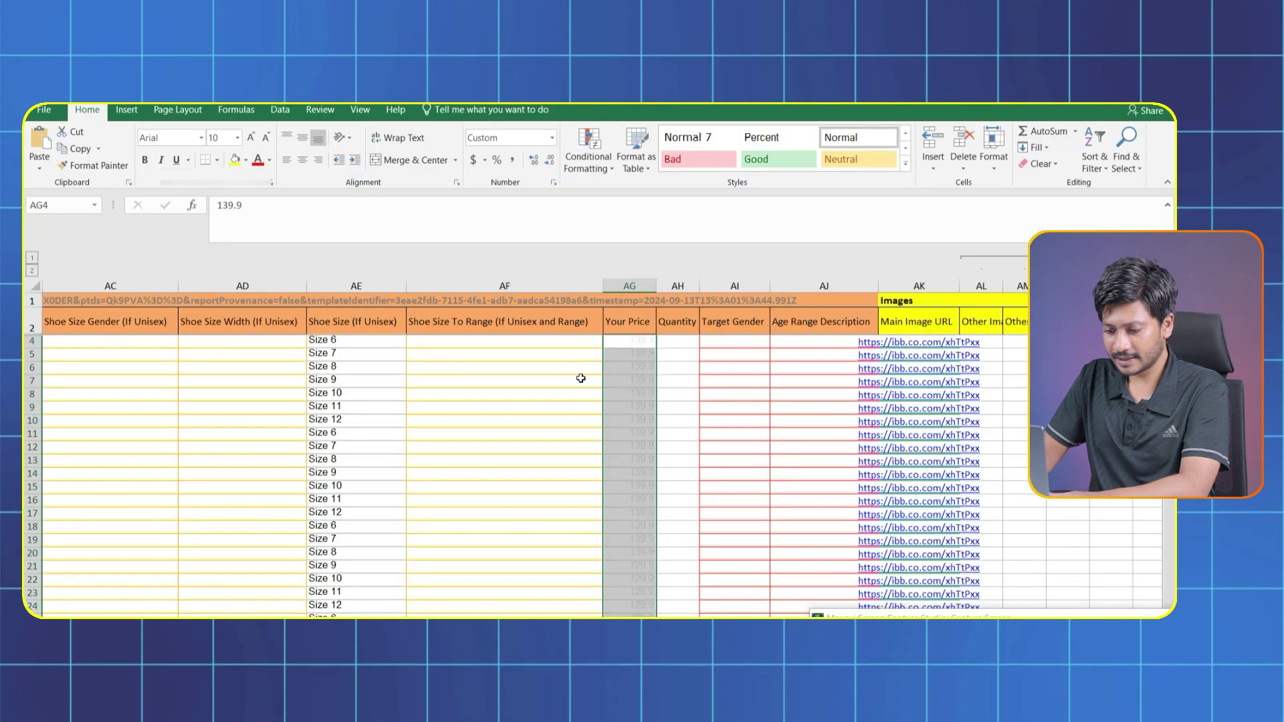
- Paste prices 139.9 and 129.9 into AG4 and fill Quantity 0 down from AH4
key("ctrl+v")
key("Right")
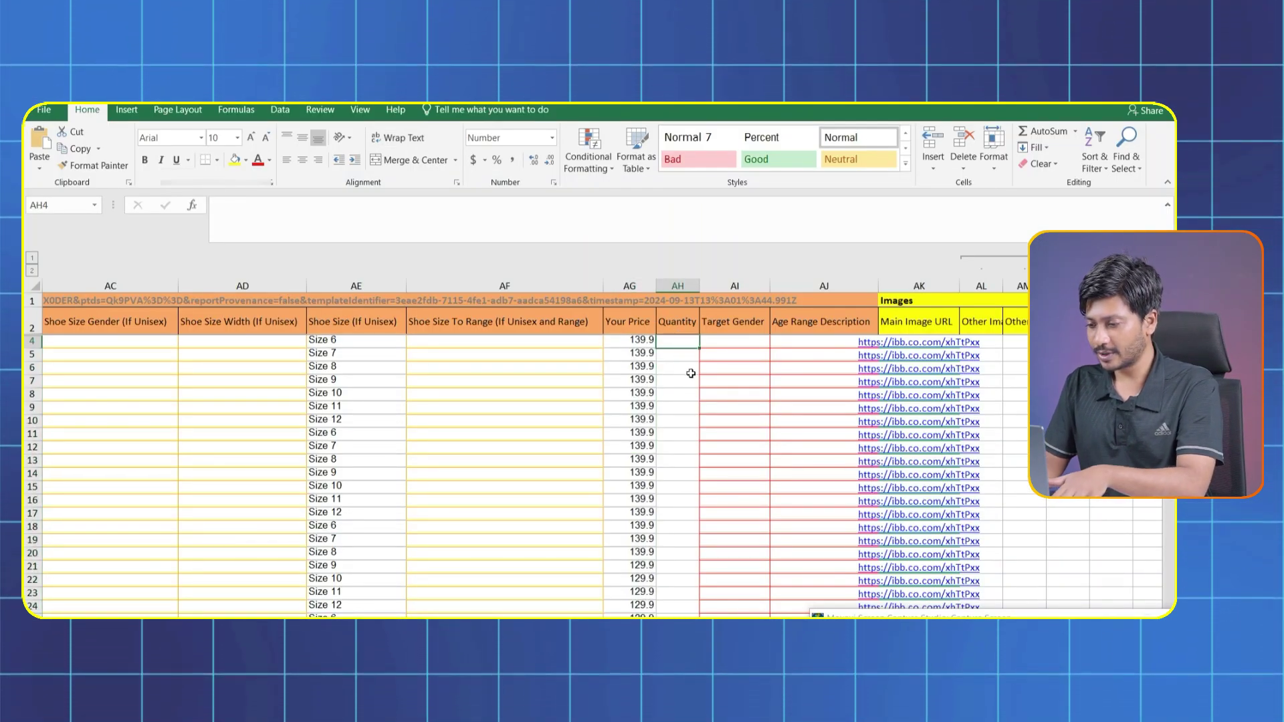
type("0")
key("Return")
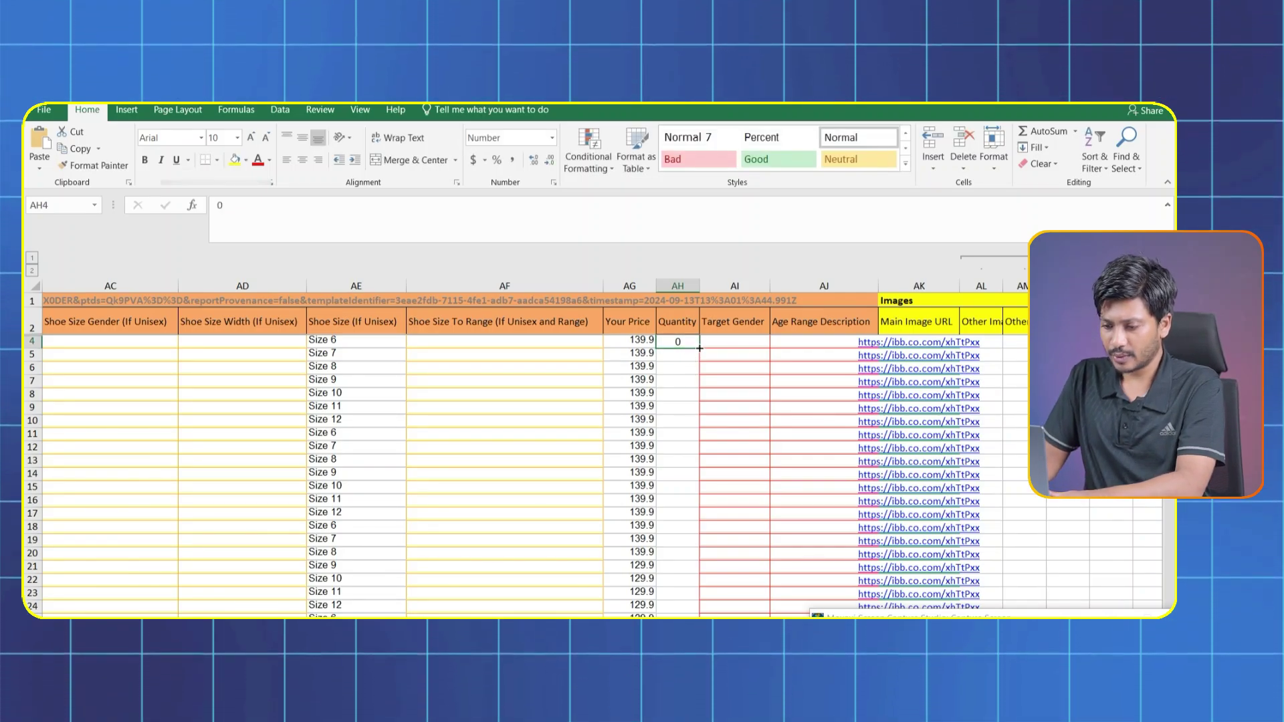
double_click(699, 348)
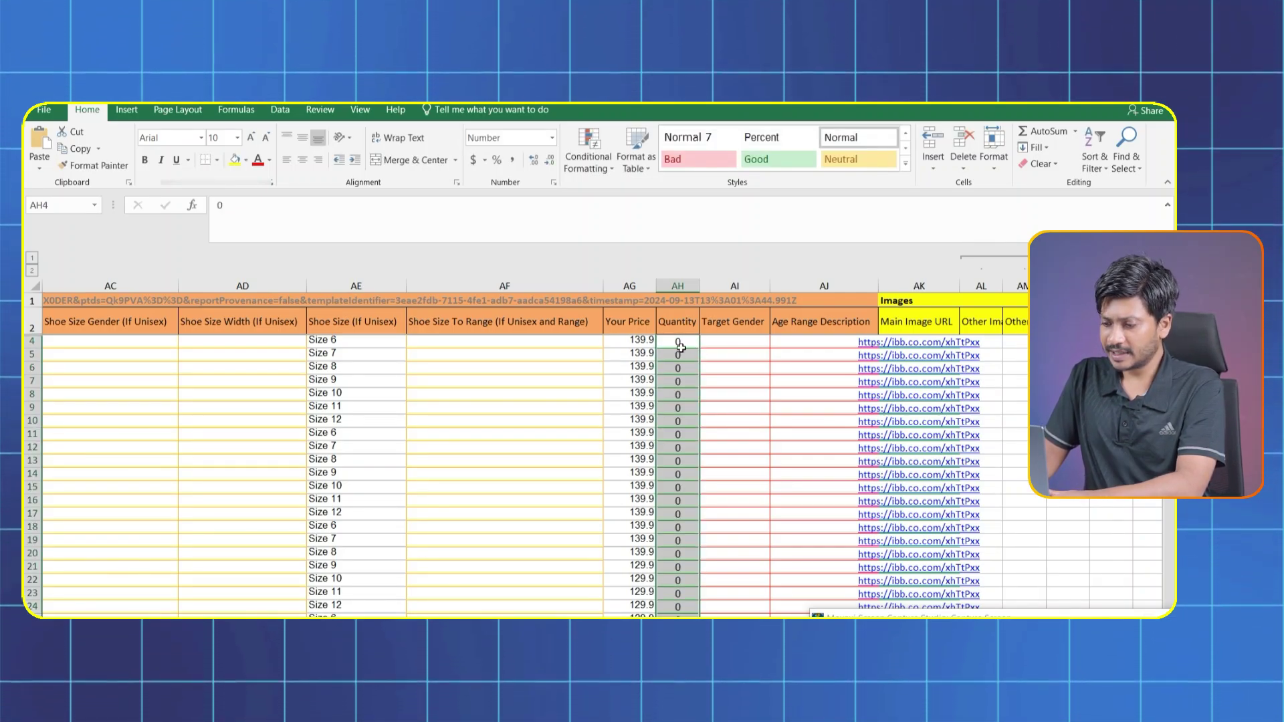
left_click(775, 355)
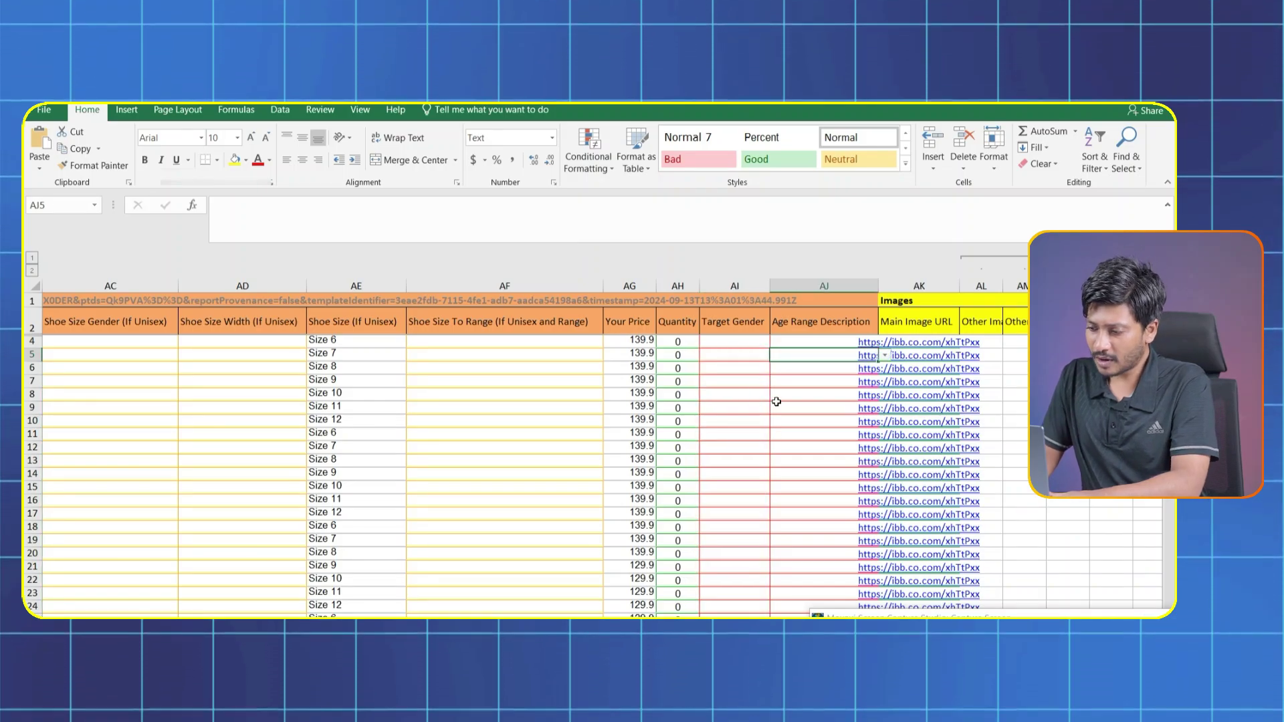
key("Right")
key("Right")
key("Right")
key("Right")
key("Right")
key("Right")
key("Right")
key("Right")
key("Right")
key("Right")
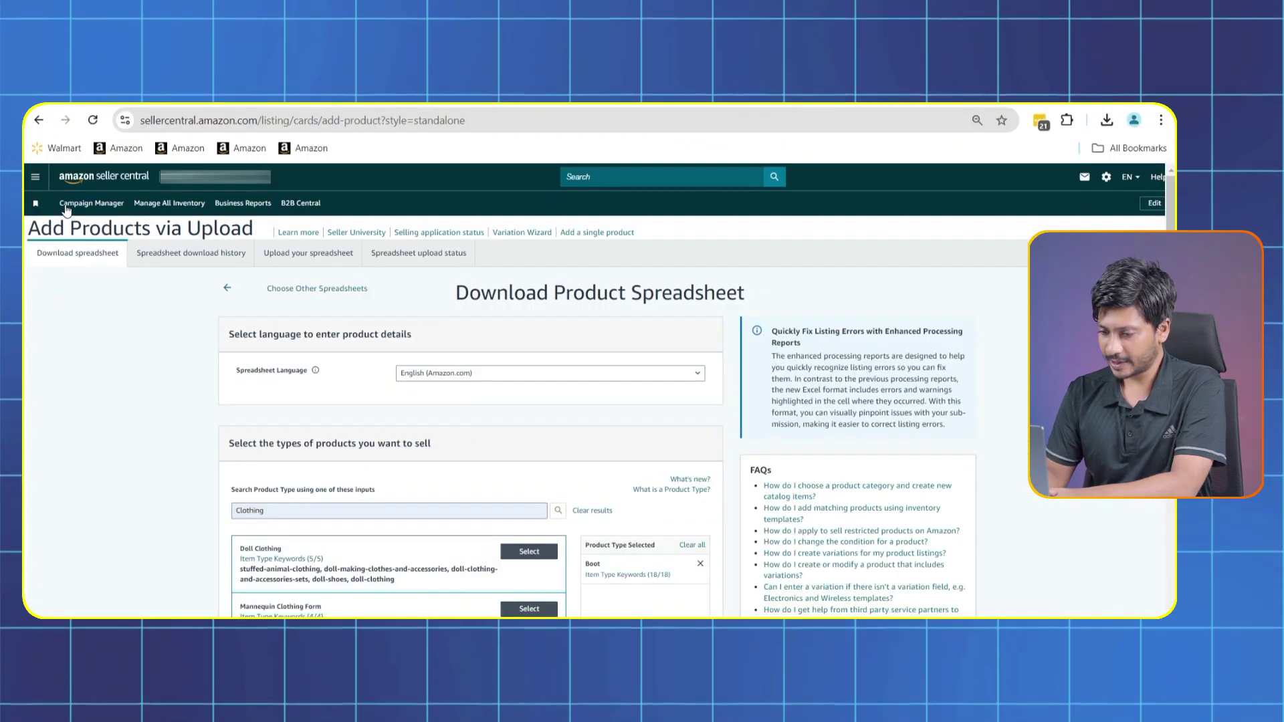
- Submit BOOT.xlsm through Catalog > Add Products via Upload and view the upload status list
left_click(35, 176)
mouse_move(70, 219)
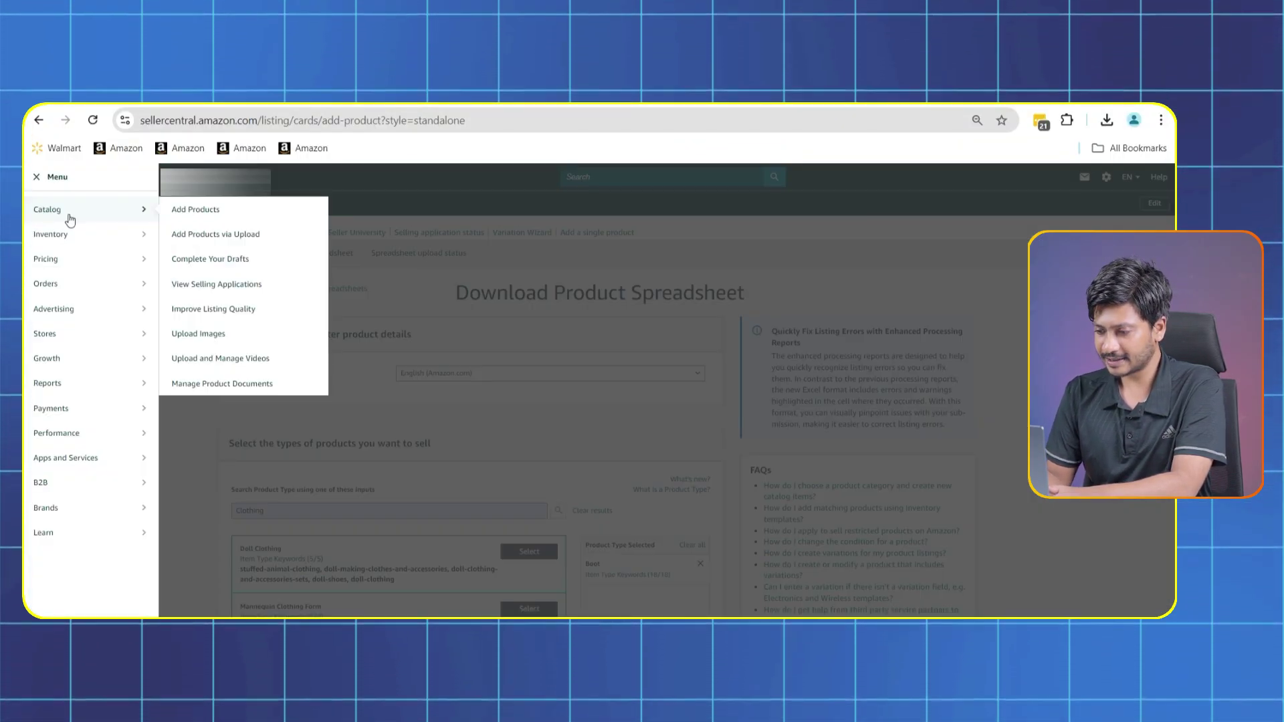
left_click(215, 234)
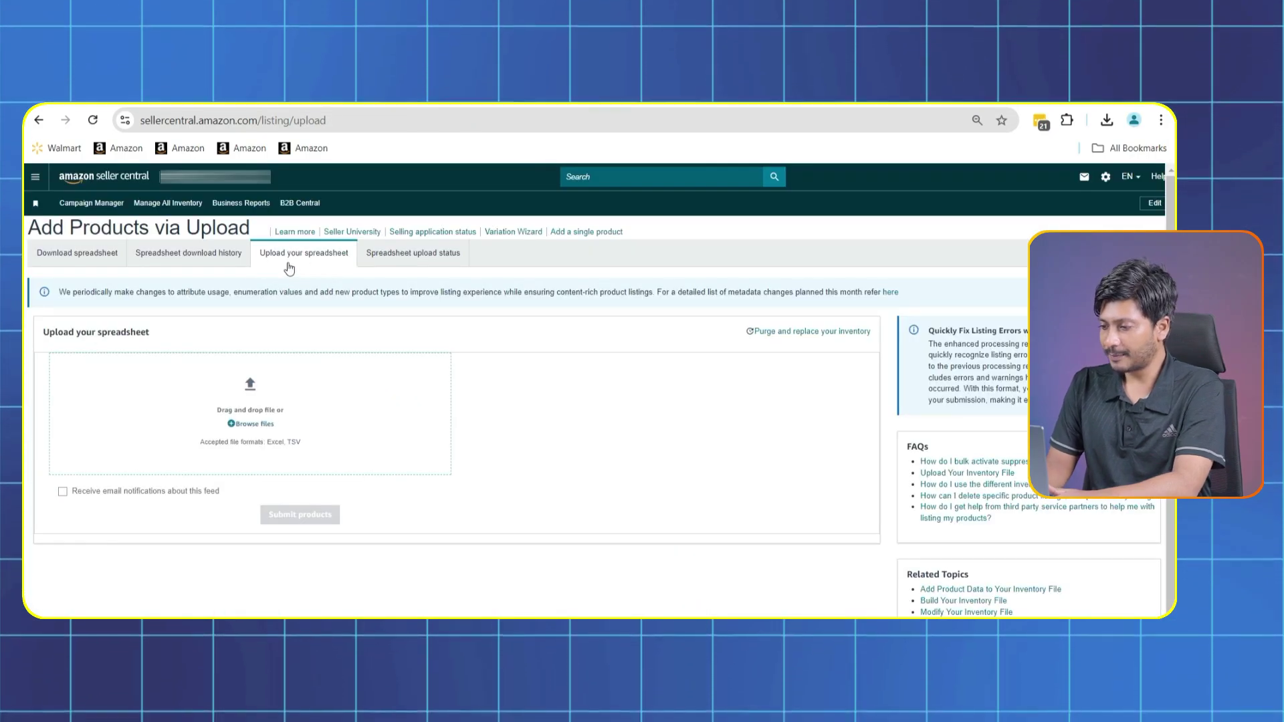
left_click(252, 395)
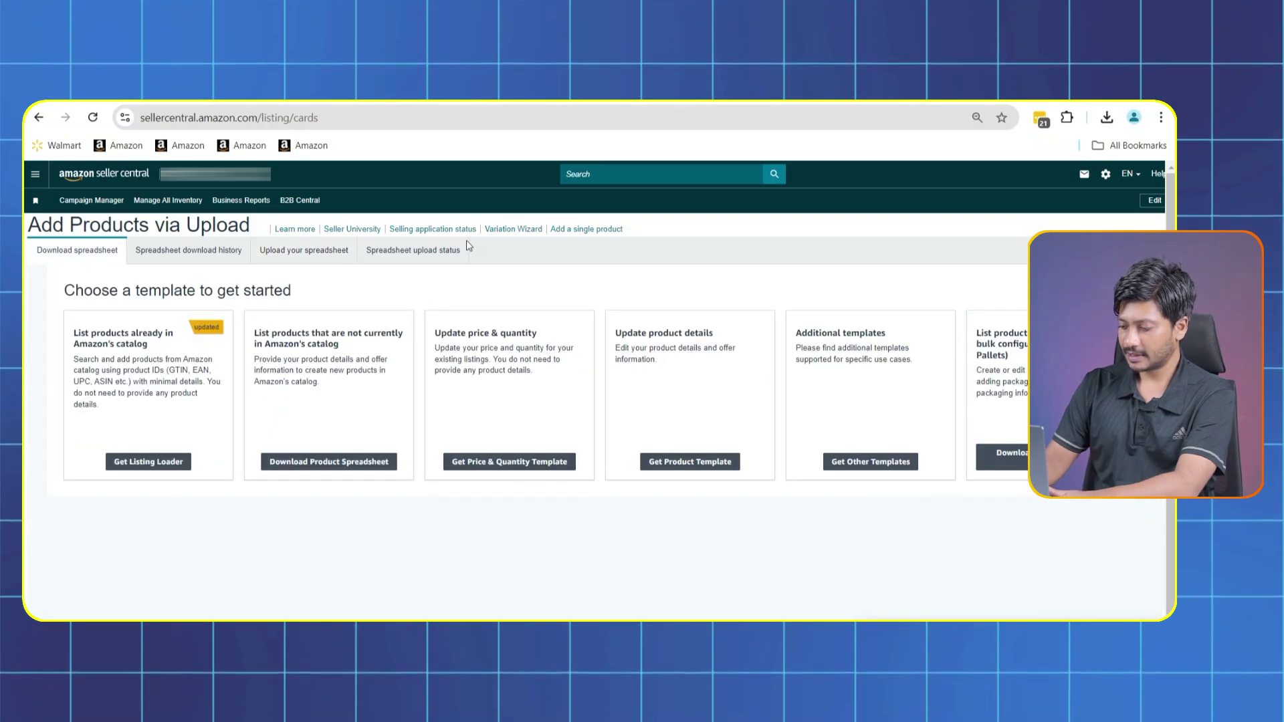
left_click(412, 251)
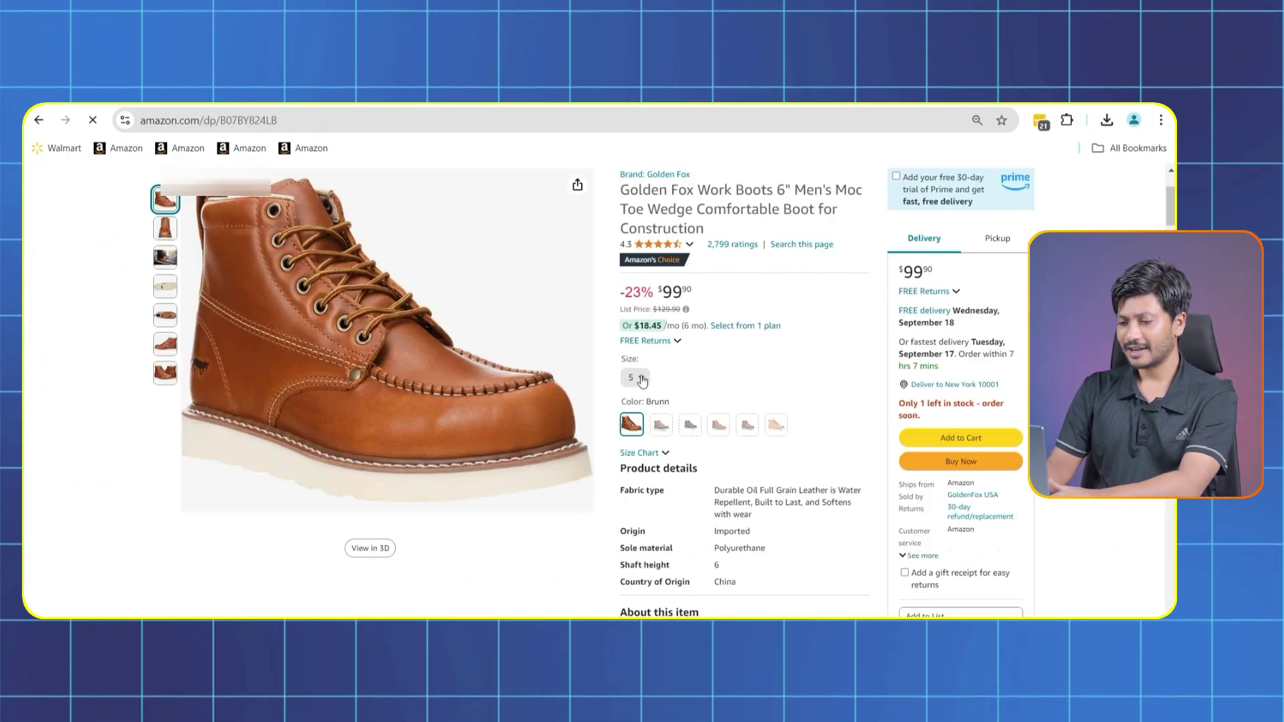
- Expand the Size dropdown on the Golden Fox Work Boots listing
left_click(638, 378)
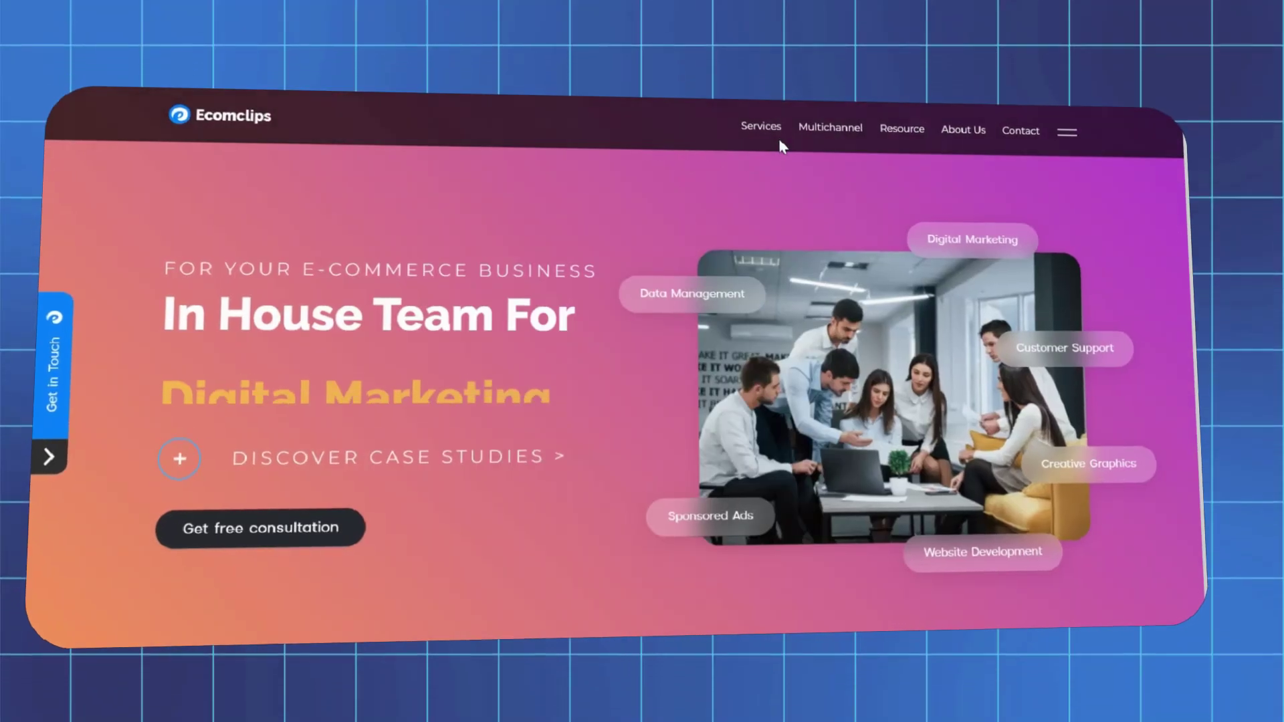
mouse_move(916, 121)
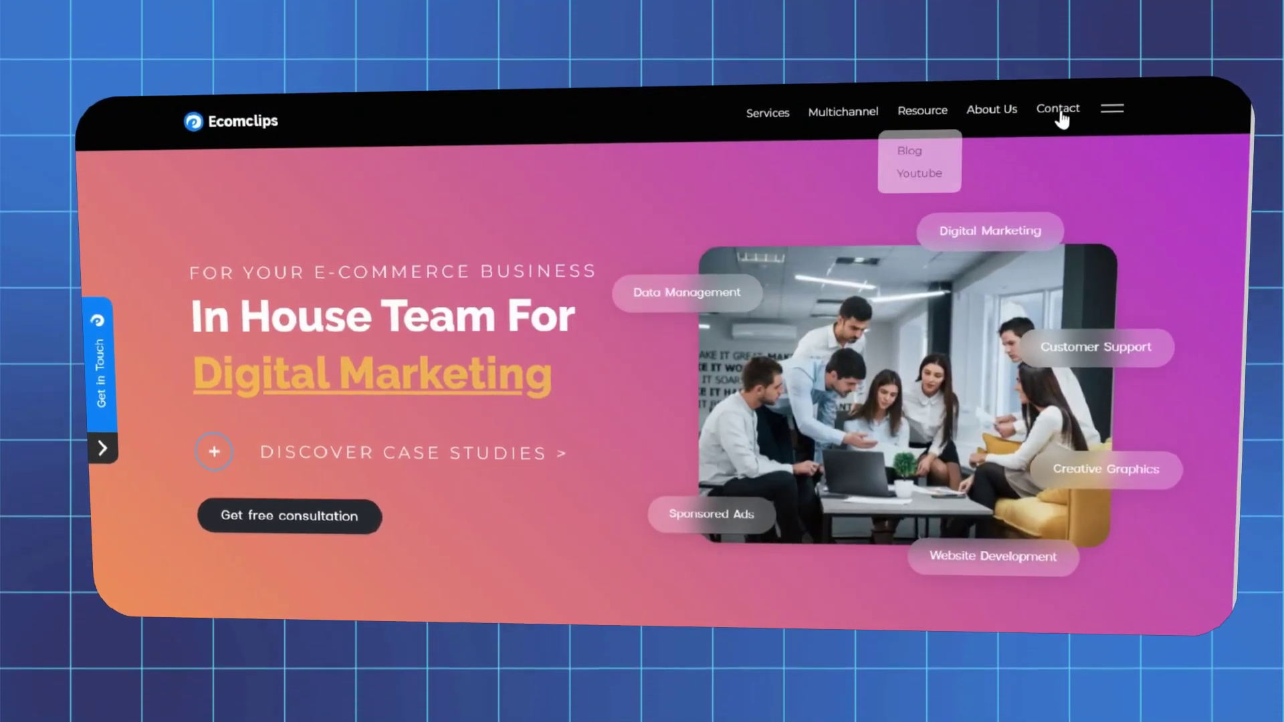